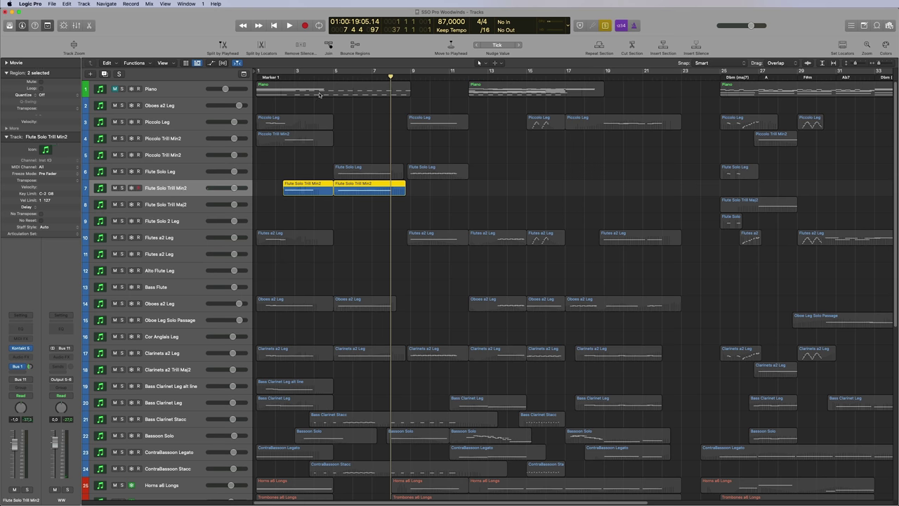
Play back the two soloed Flute Solo Trill Min2 regions, stop, and turn solo off.
{"action": "key", "text": "space"}
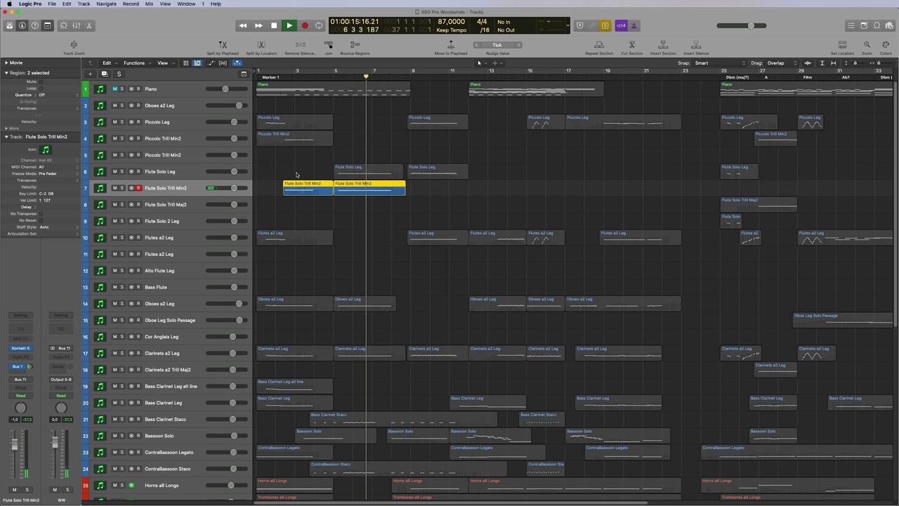
{"action": "key", "text": "space"}
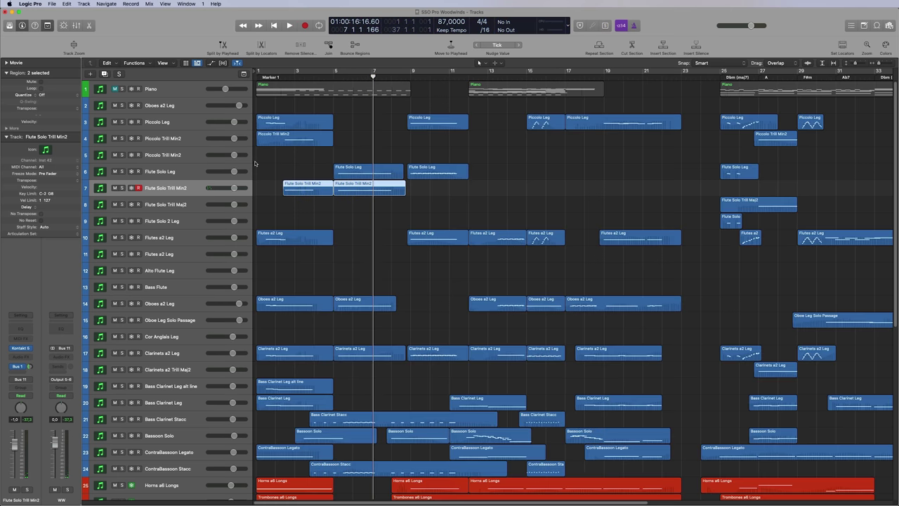
Solo all regions from Piccolo Leg through ContraBassoon Legato, play them from the start, and clear the solo and selection.
{"action": "left_click", "coordinate": [188, 124]}
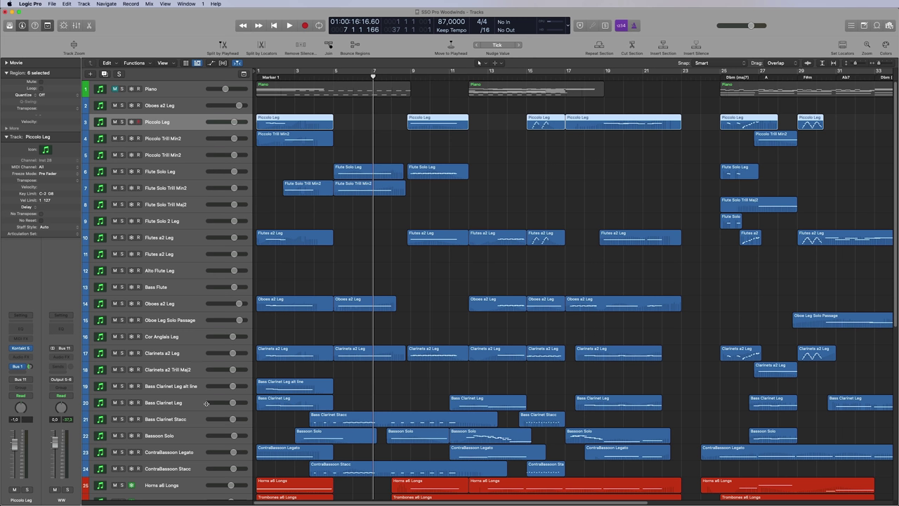
{"action": "left_click", "coordinate": [188, 452], "text": "shift"}
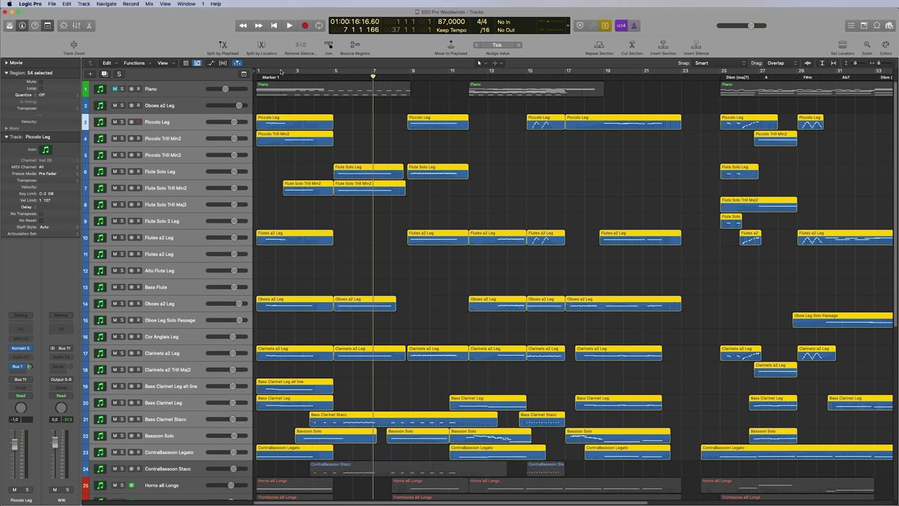
{"action": "key", "text": "space"}
{"action": "left_click", "coordinate": [281, 71]}
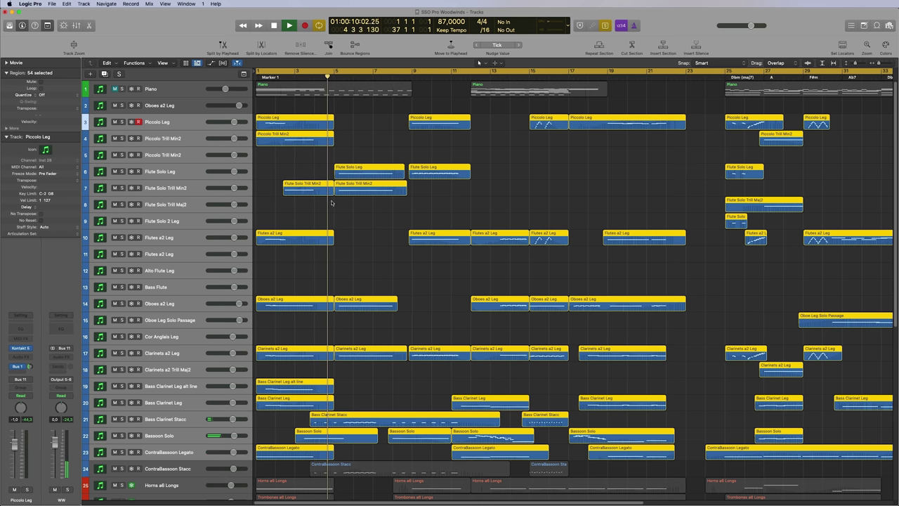
{"action": "key", "text": "space"}
{"action": "left_click", "coordinate": [351, 218]}
{"action": "key", "text": "super+a"}
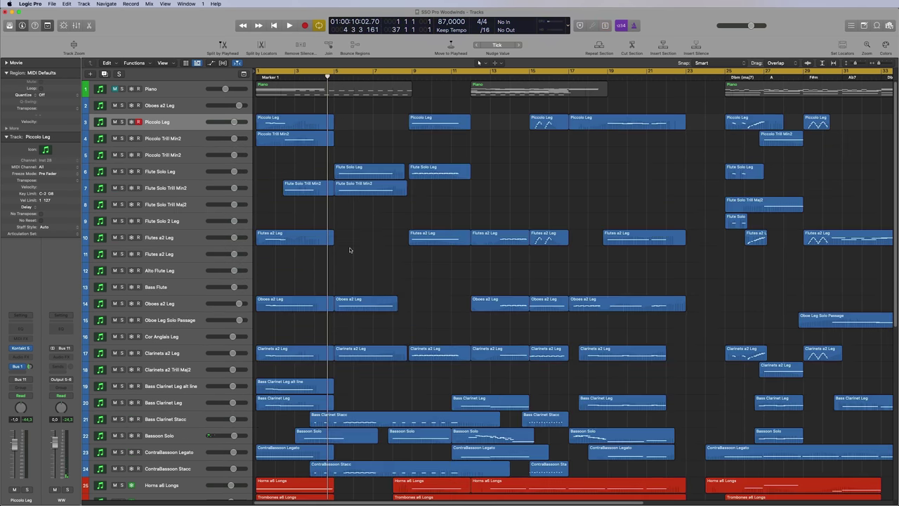
Solo the final Flutes a2 Leg region with the V1 Legato and V2 Legato regions below it, and play them from about bar 30.
{"action": "scroll", "coordinate": [349, 249], "scroll_direction": "down", "scroll_amount": 3}
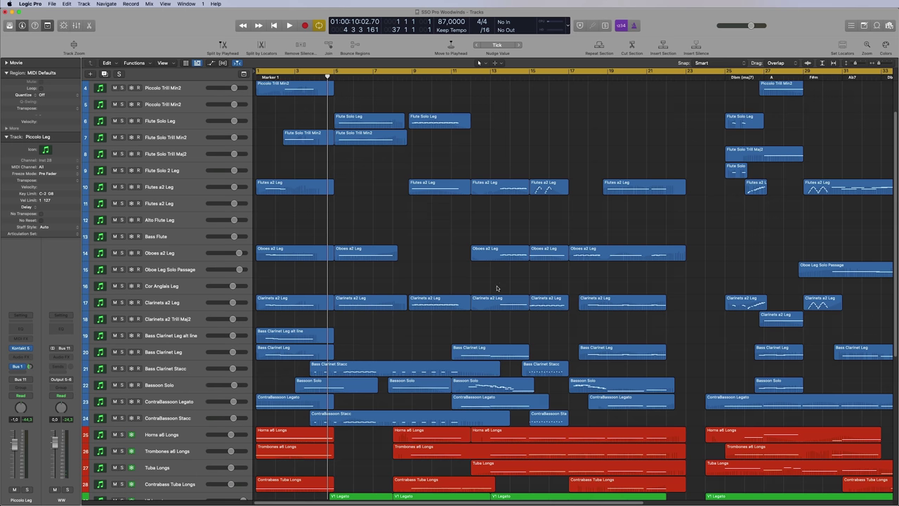
{"action": "scroll", "coordinate": [588, 274], "scroll_direction": "up", "scroll_amount": 3}
{"action": "scroll", "coordinate": [613, 142], "scroll_direction": "right", "scroll_amount": 15}
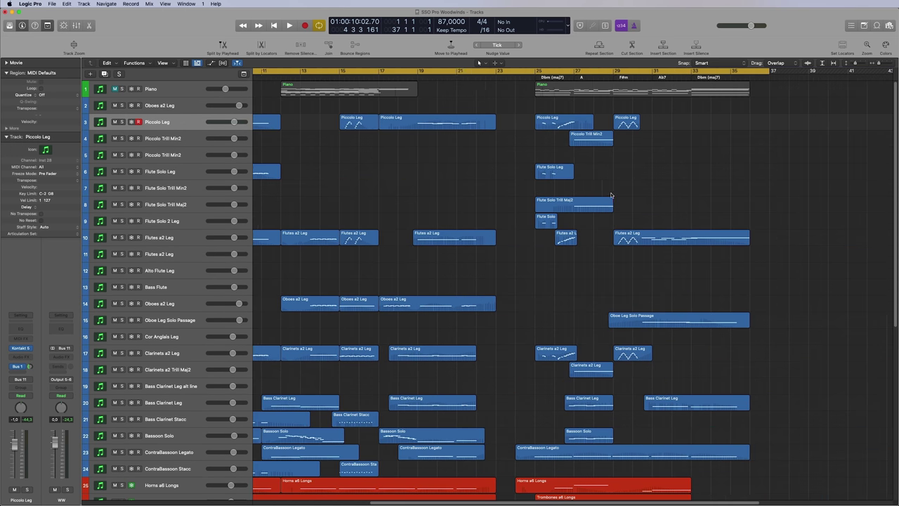
{"action": "left_click", "coordinate": [601, 240]}
{"action": "scroll", "coordinate": [583, 365], "scroll_direction": "down", "scroll_amount": 6}
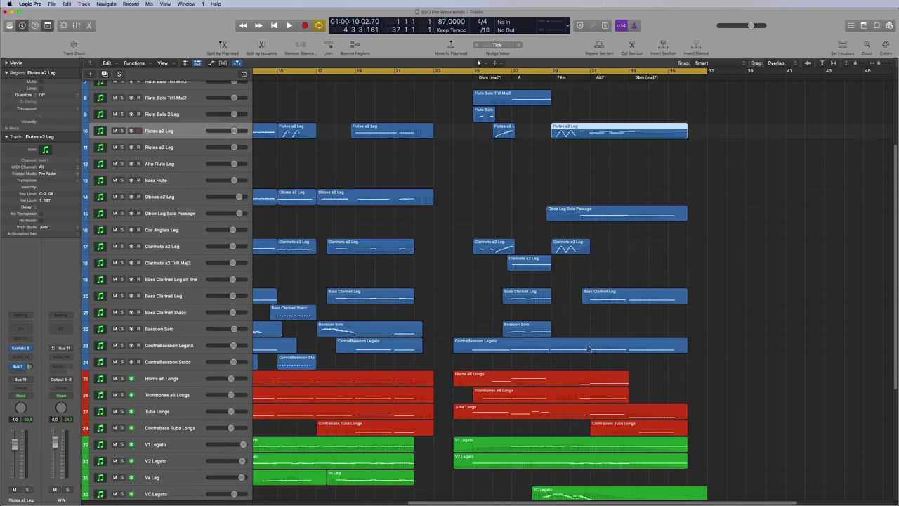
{"action": "scroll", "coordinate": [602, 471], "scroll_direction": "down", "scroll_amount": 7}
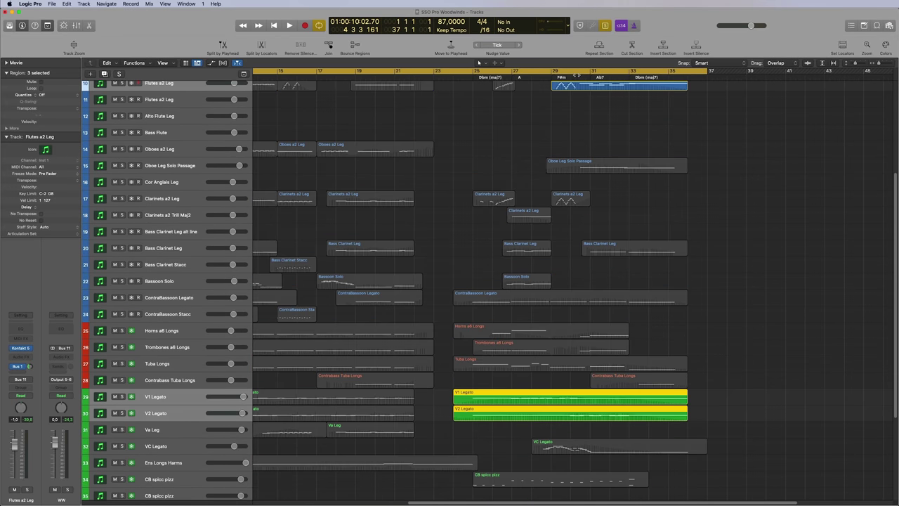
{"action": "double_click", "coordinate": [575, 76]}
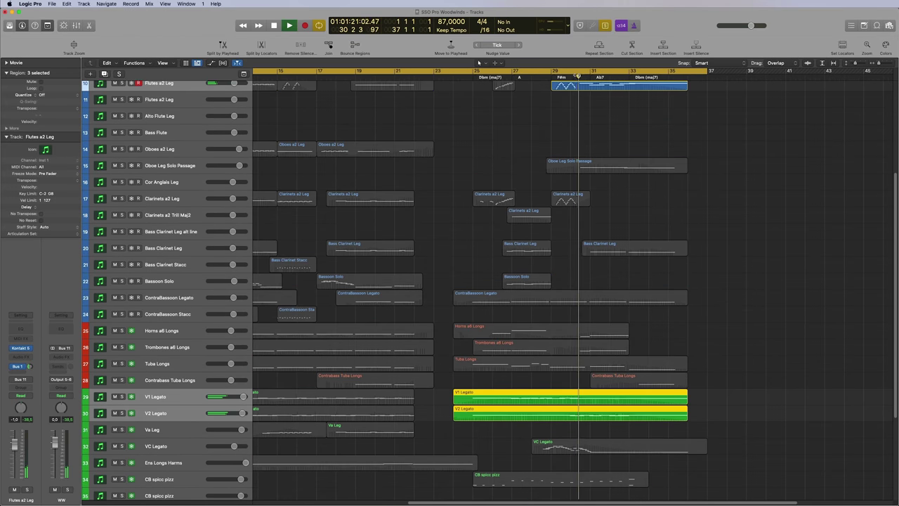
{"action": "scroll", "coordinate": [572, 85], "scroll_direction": "up", "scroll_amount": 2}
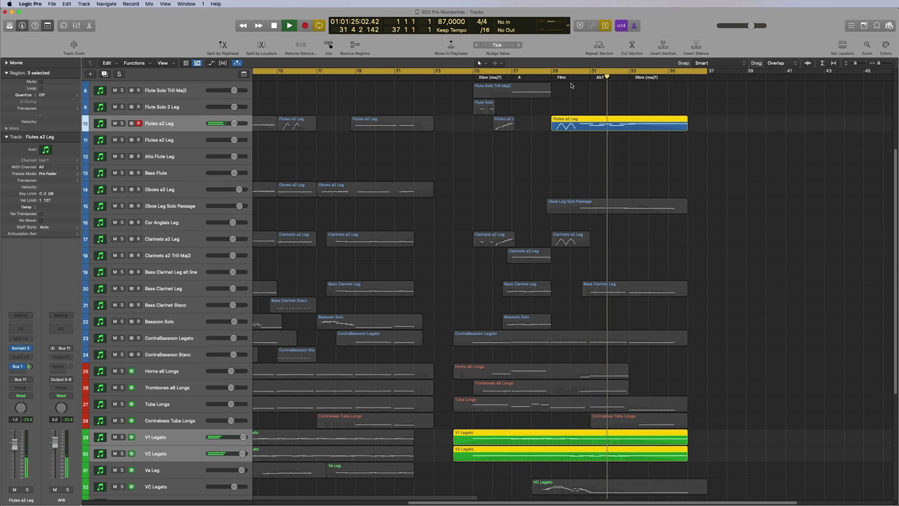
{"action": "scroll", "coordinate": [550, 104], "scroll_direction": "up", "scroll_amount": 3}
{"action": "scroll", "coordinate": [551, 104], "scroll_direction": "up", "scroll_amount": 1}
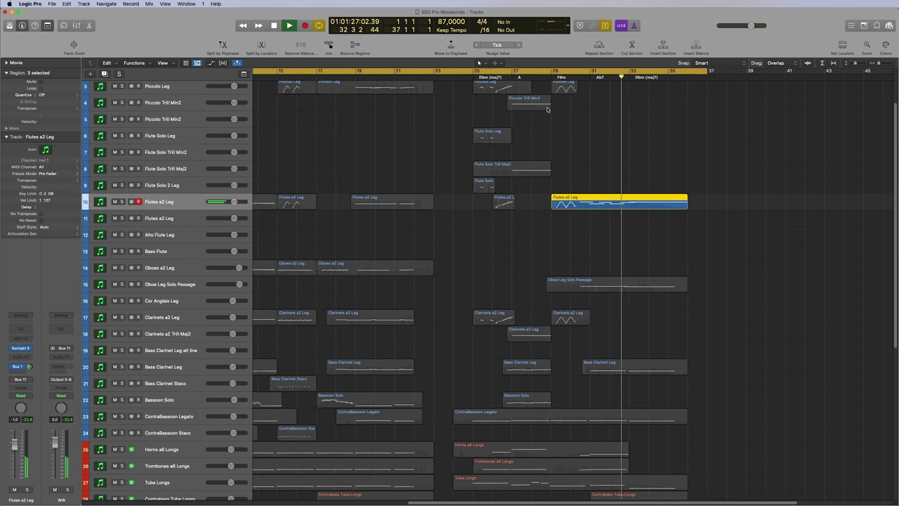
{"action": "scroll", "coordinate": [534, 111], "scroll_direction": "up", "scroll_amount": 1}
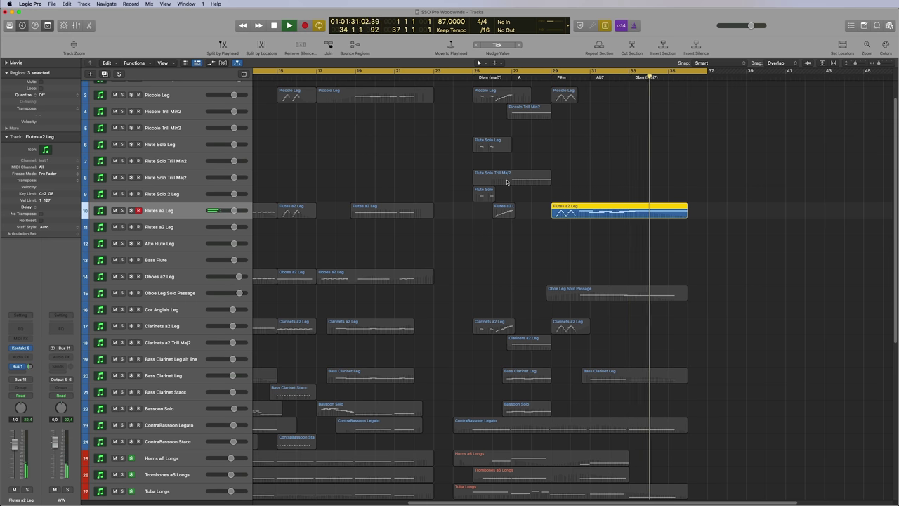
{"action": "key", "text": "space"}
Solo the Bassoon Solo region at bar 17 together with the Va Leg region below it, and play both.
{"action": "scroll", "coordinate": [365, 315], "scroll_direction": "down", "scroll_amount": 4}
{"action": "scroll", "coordinate": [365, 315], "scroll_direction": "left", "scroll_amount": 3}
{"action": "scroll", "coordinate": [365, 315], "scroll_direction": "down", "scroll_amount": 4}
{"action": "left_click", "coordinate": [392, 285]}
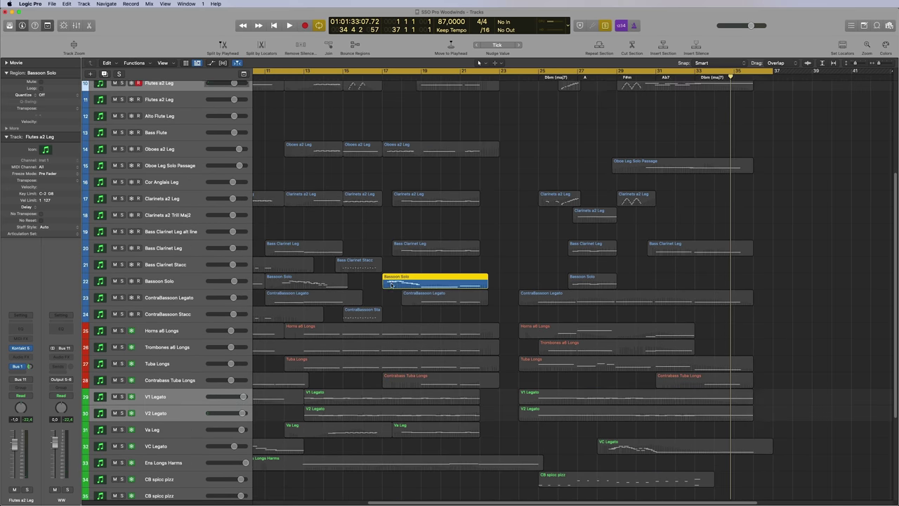
{"action": "scroll", "coordinate": [307, 344], "scroll_direction": "down", "scroll_amount": 2}
{"action": "scroll", "coordinate": [306, 343], "scroll_direction": "down", "scroll_amount": 1}
{"action": "left_click", "coordinate": [447, 387], "text": "shift"}
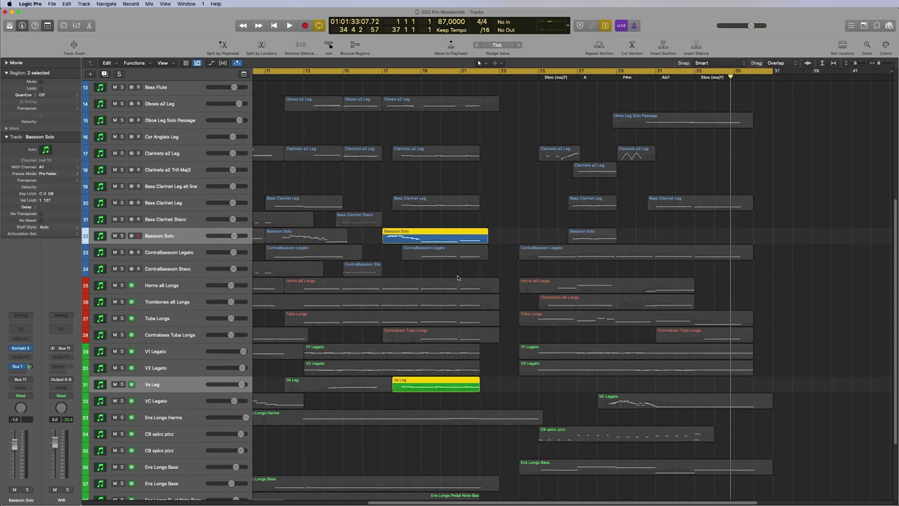
{"action": "key", "text": "shift+Return"}
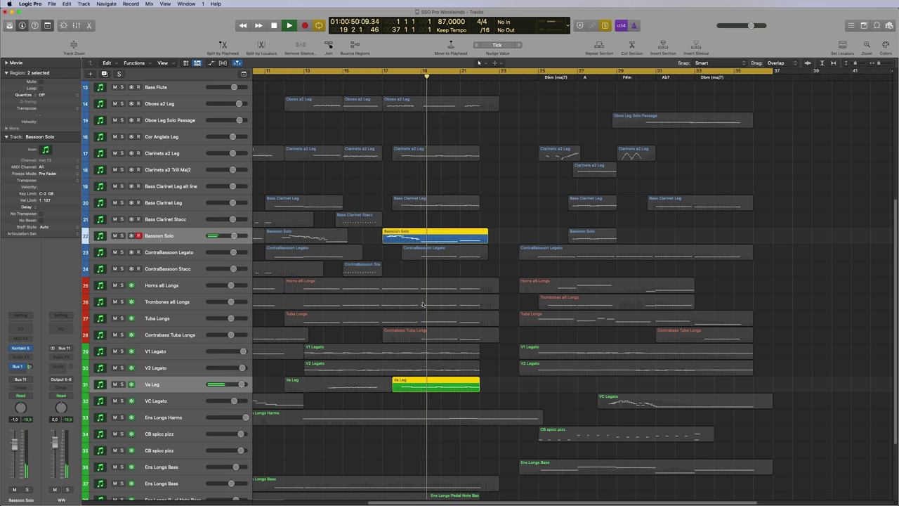
{"action": "key", "text": "space"}
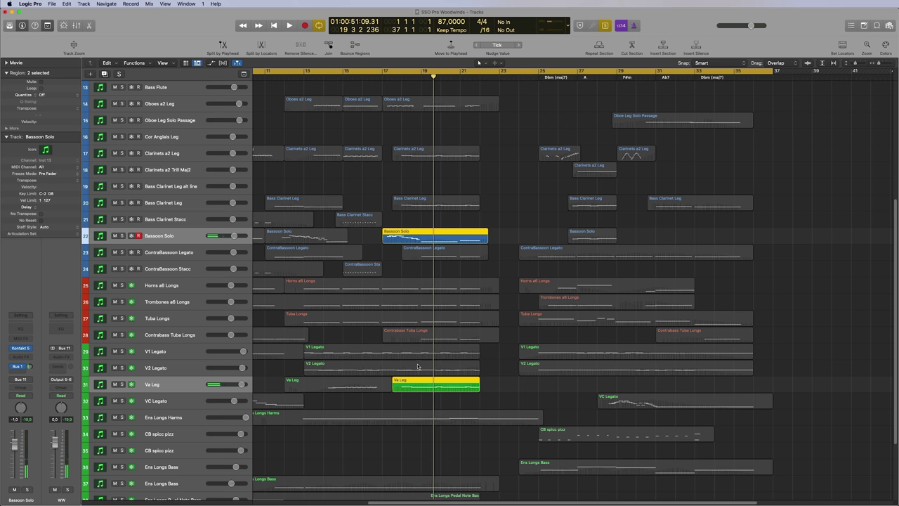
Turn solo off and play the full arrangement from bar 17 to about bar 20.
{"action": "key", "text": "super+Left"}
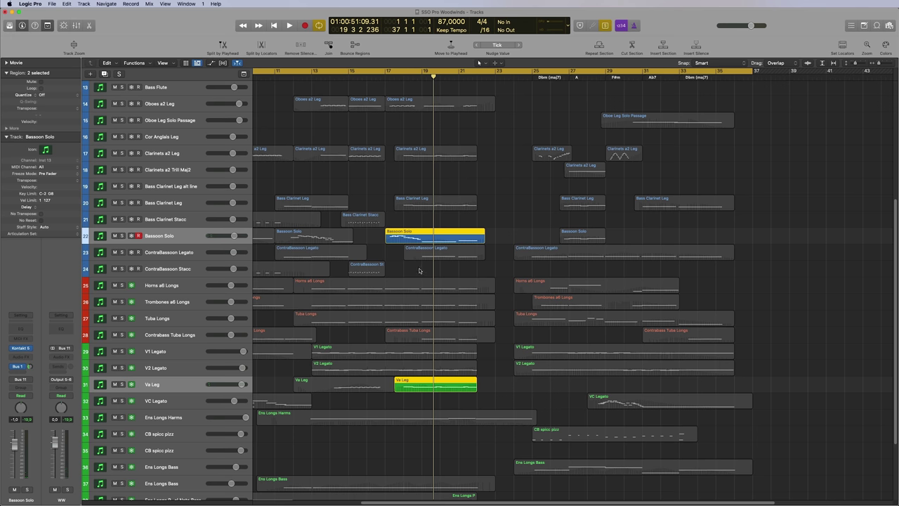
{"action": "scroll", "coordinate": [460, 263], "scroll_direction": "left", "scroll_amount": 5}
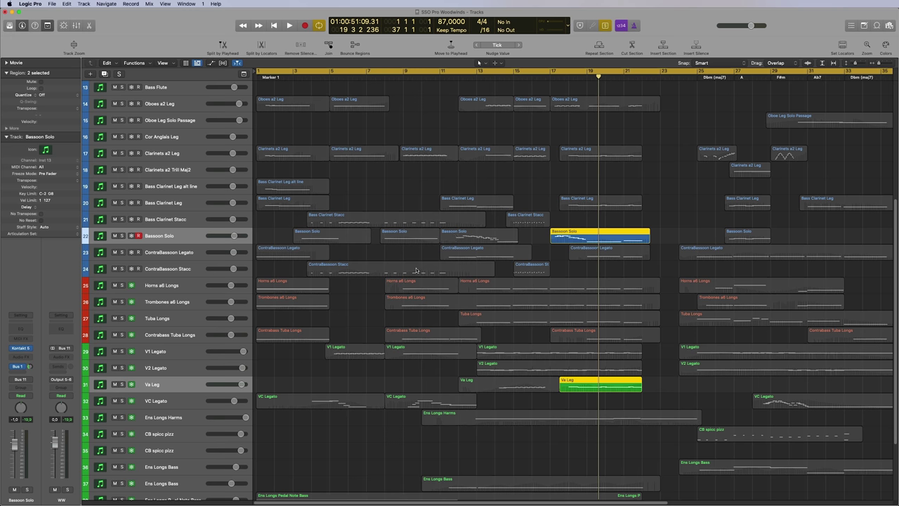
{"action": "key", "text": "ctrl+s"}
{"action": "scroll", "coordinate": [457, 281], "scroll_direction": "up", "scroll_amount": 6}
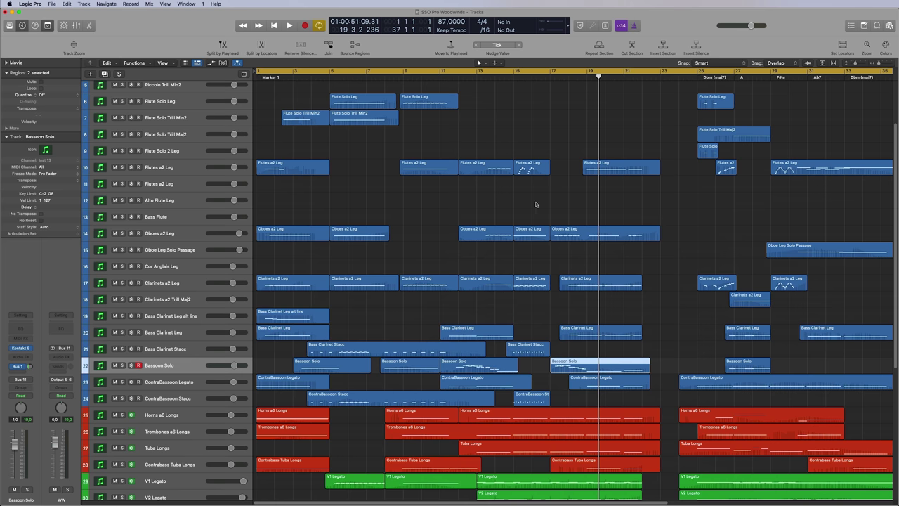
{"action": "scroll", "coordinate": [563, 197], "scroll_direction": "right", "scroll_amount": 1}
{"action": "key", "text": "space"}
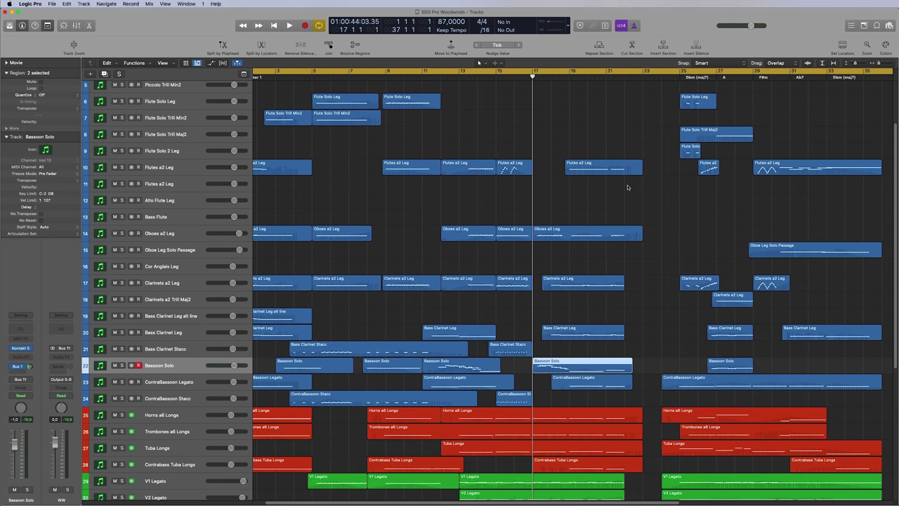
{"action": "key", "text": "space"}
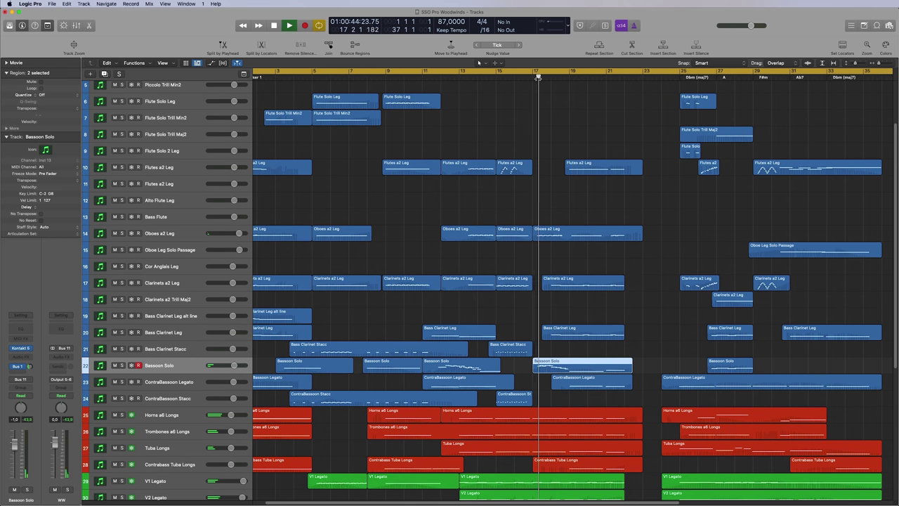
{"action": "scroll", "coordinate": [567, 203], "scroll_direction": "up", "scroll_amount": 1}
{"action": "scroll", "coordinate": [567, 203], "scroll_direction": "up", "scroll_amount": 1}
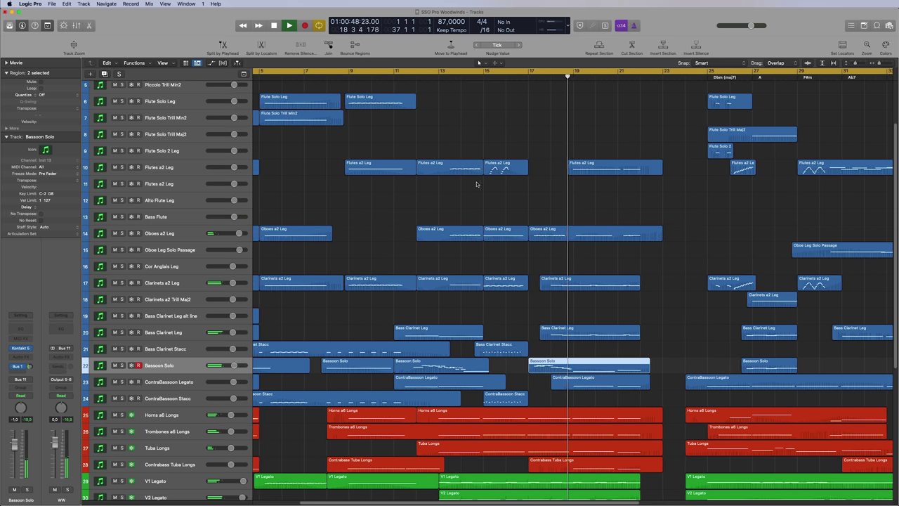
{"action": "scroll", "coordinate": [477, 184], "scroll_direction": "right", "scroll_amount": 1}
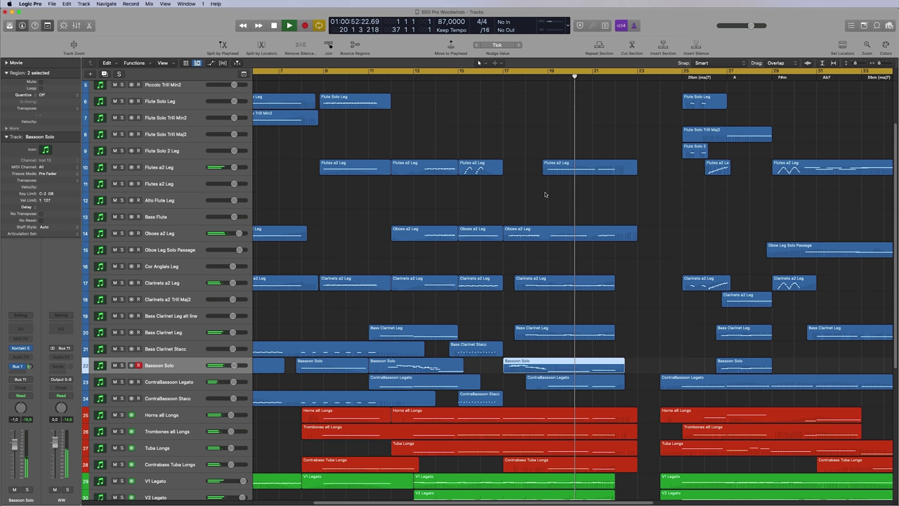
{"action": "key", "text": "space"}
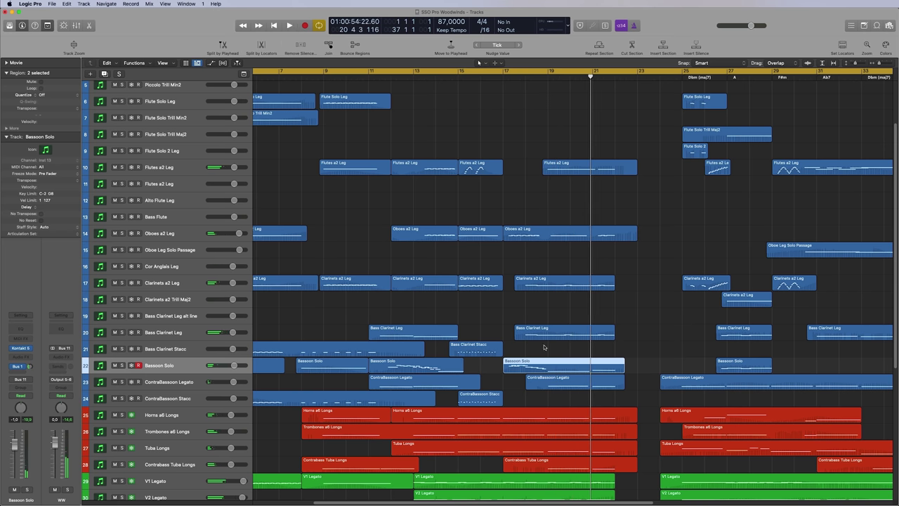
Play the full arrangement from just after bar 5 and inspect the woodwind regions at a larger track height.
{"action": "scroll", "coordinate": [516, 351], "scroll_direction": "down", "scroll_amount": 5}
{"action": "scroll", "coordinate": [523, 287], "scroll_direction": "up", "scroll_amount": 8}
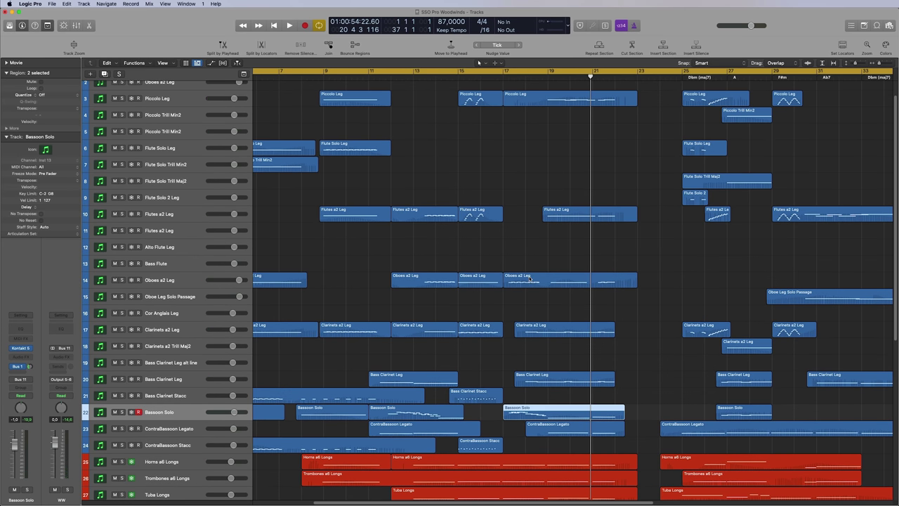
{"action": "key", "text": "super+Left"}
{"action": "key", "text": "super+Up"}
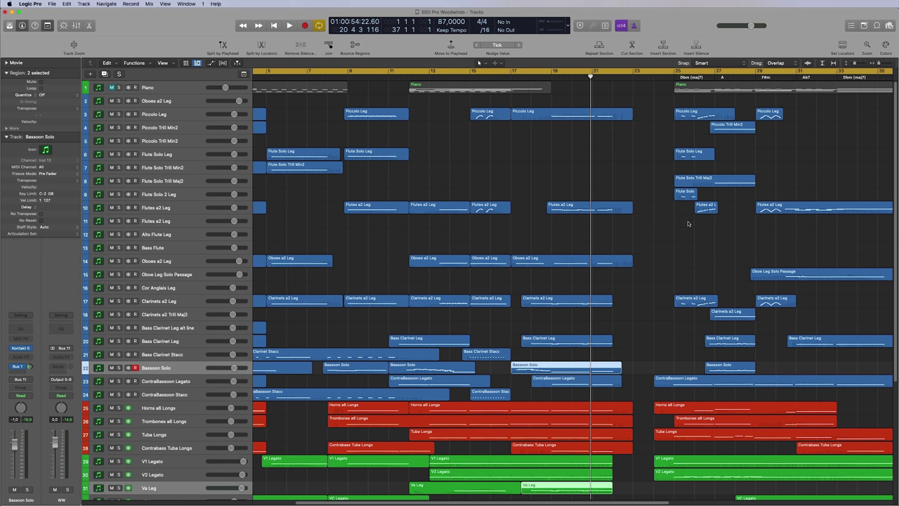
{"action": "scroll", "coordinate": [670, 224], "scroll_direction": "left", "scroll_amount": 5}
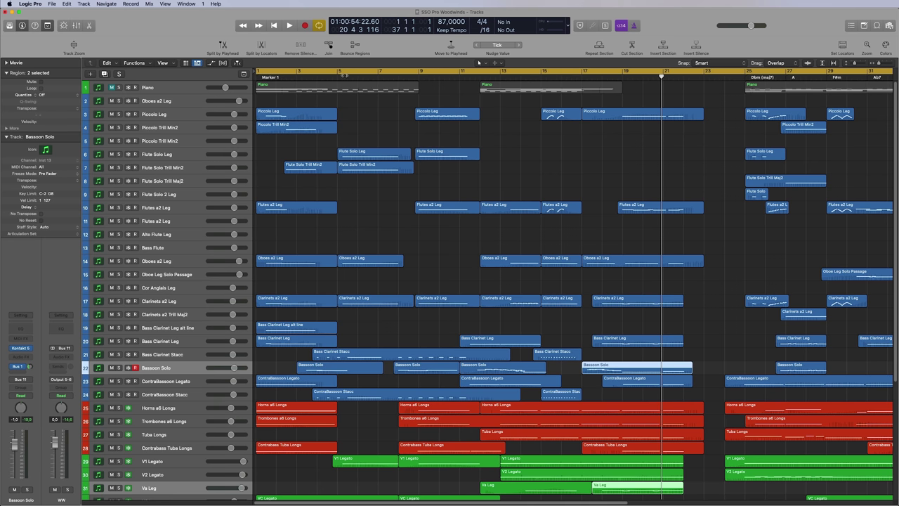
{"action": "double_click", "coordinate": [345, 75]}
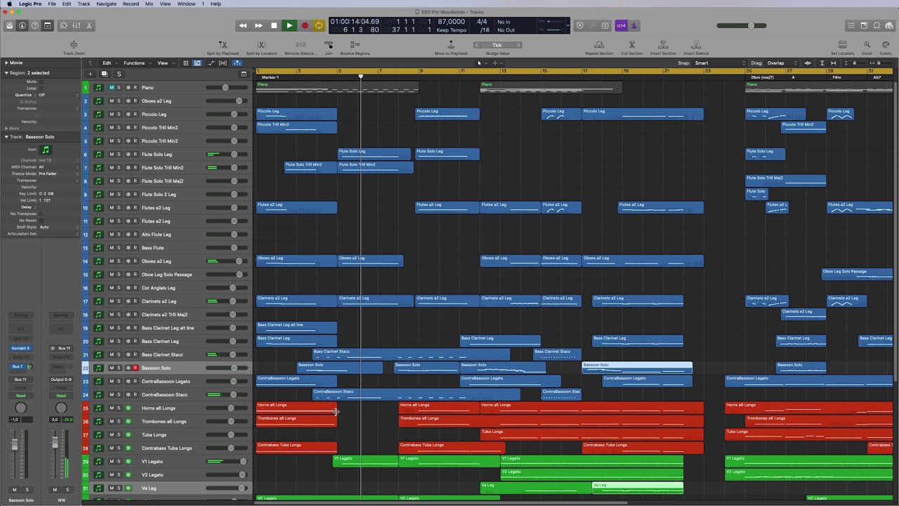
{"action": "key", "text": "super+Down"}
{"action": "key", "text": "super+Down"}
{"action": "key", "text": "super+Down"}
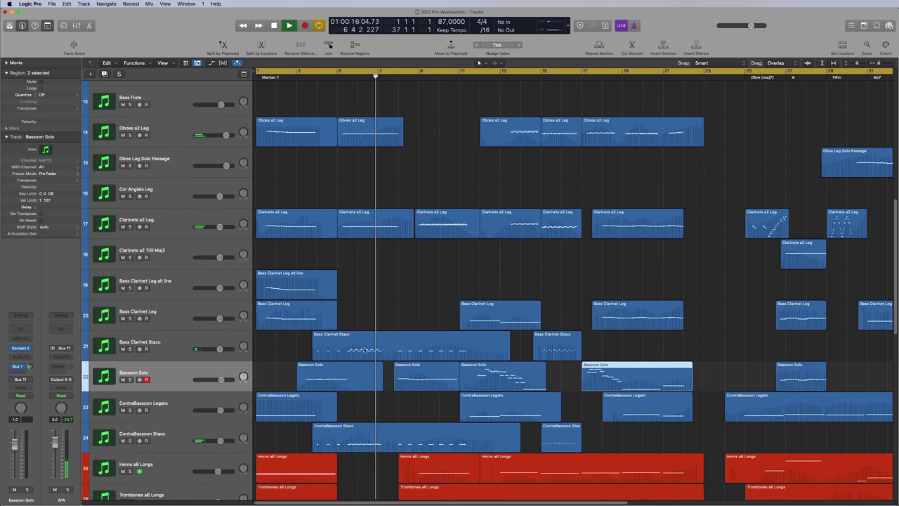
Solo the first Bass Clarinet Stacc and ContraBassoon Stacc regions and place the playhead just after bar 5.
{"action": "left_click", "coordinate": [351, 342]}
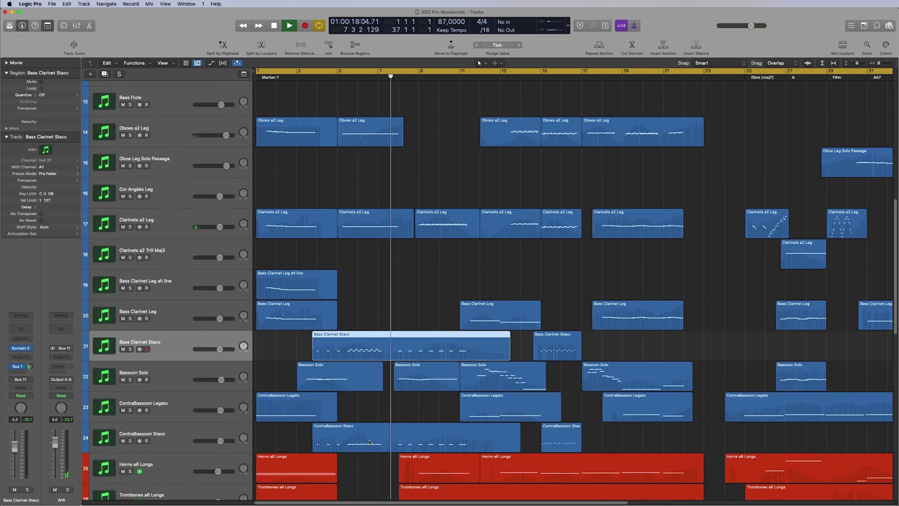
{"action": "key", "text": "ctrl+s"}
{"action": "scroll", "coordinate": [351, 341], "scroll_direction": "down", "scroll_amount": 5}
{"action": "key", "text": "space"}
{"action": "left_click", "coordinate": [347, 76]}
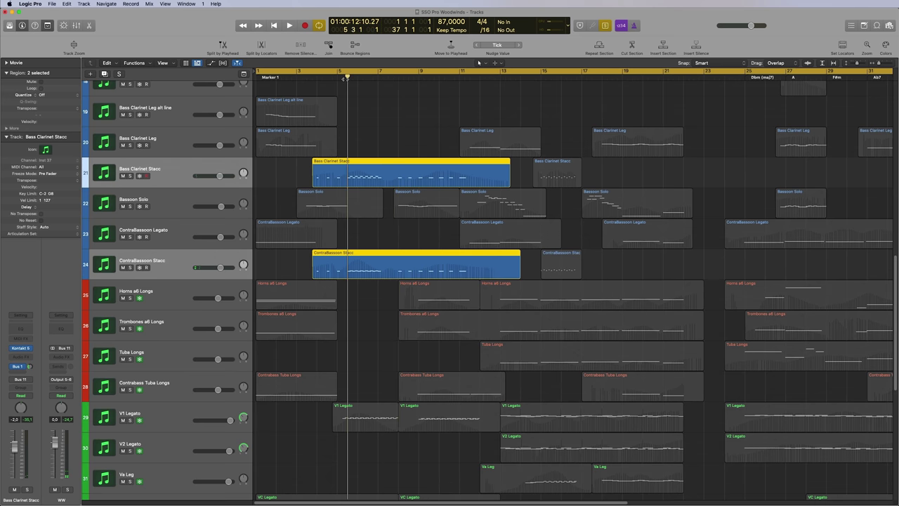
Add the first V1 Legato region to the soloed staccato regions and play them together from just after bar 5.
{"action": "scroll", "coordinate": [372, 234], "scroll_direction": "down", "scroll_amount": 9}
{"action": "scroll", "coordinate": [372, 235], "scroll_direction": "up", "scroll_amount": 5}
{"action": "left_click", "coordinate": [361, 237], "text": "shift"}
{"action": "scroll", "coordinate": [323, 176], "scroll_direction": "up", "scroll_amount": 2}
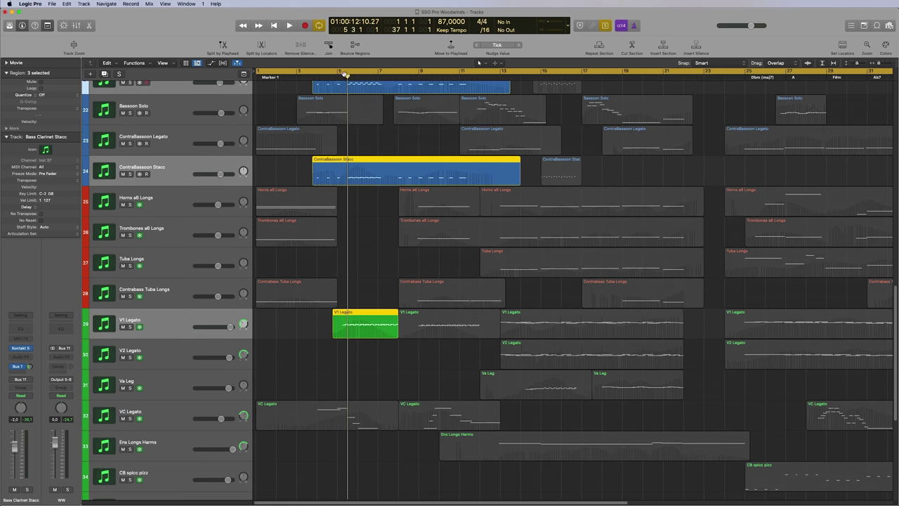
{"action": "key", "text": "space"}
{"action": "scroll", "coordinate": [343, 87], "scroll_direction": "up", "scroll_amount": 3}
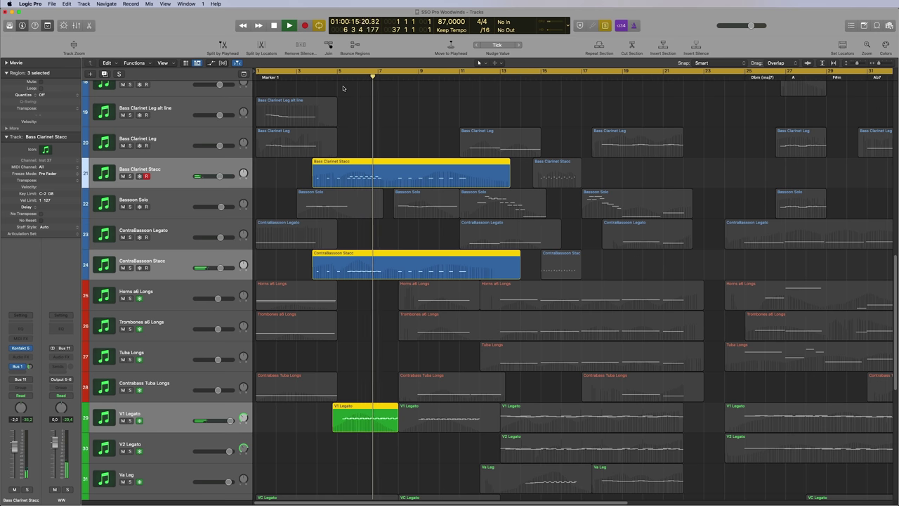
Solo the Bass Clarinet Stacc and ContraBassoon Stacc regions around bar 15, play them to about bar 17, and turn solo off.
{"action": "key", "text": "space"}
{"action": "key", "text": "ctrl+s"}
{"action": "scroll", "coordinate": [538, 241], "scroll_direction": "right", "scroll_amount": 2}
{"action": "left_click_drag", "start_coordinate": [509, 139], "coordinate": [519, 261]}
{"action": "key", "text": "ctrl+s"}
{"action": "key", "text": "shift+Return"}
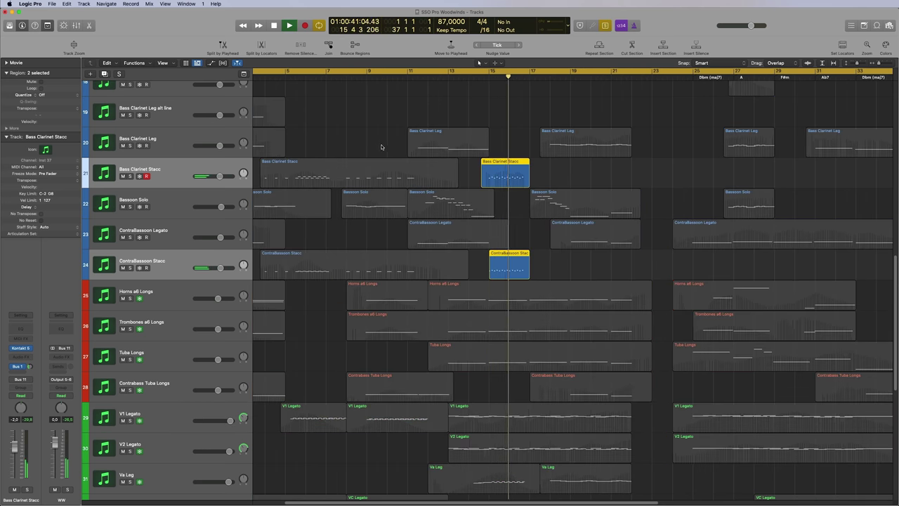
{"action": "scroll", "coordinate": [381, 147], "scroll_direction": "right", "scroll_amount": 1}
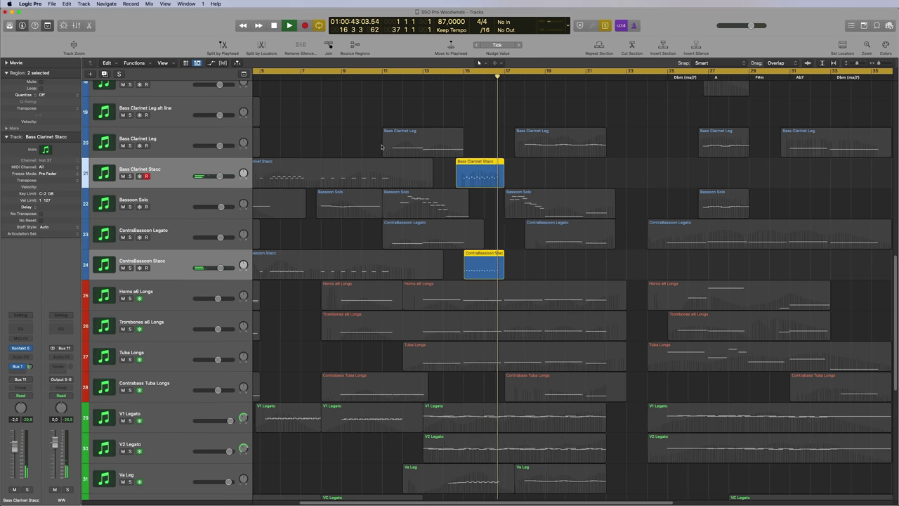
{"action": "key", "text": "space"}
{"action": "key", "text": "shift+i"}
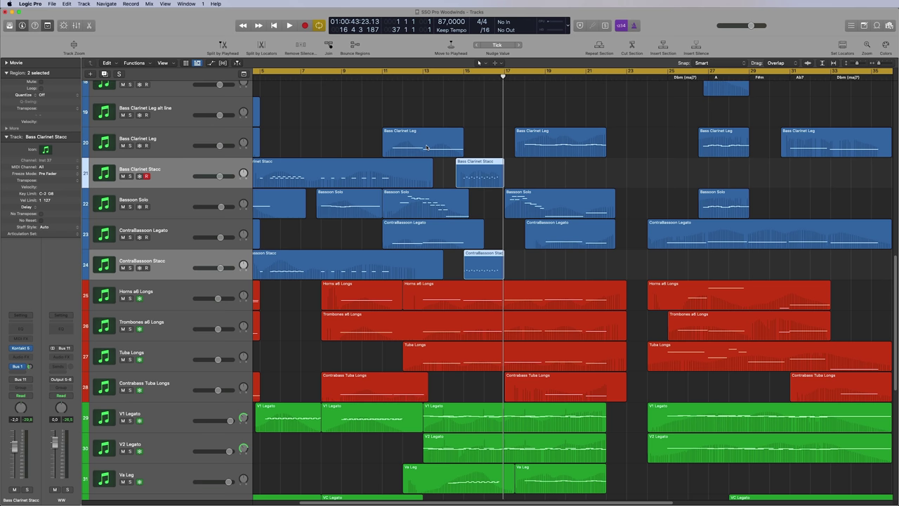
Examine the notes of the Bass Clarinet Stacc and ContraBassoon Stacc regions around bar 15 together in the Piano Roll.
{"action": "double_click", "coordinate": [482, 181]}
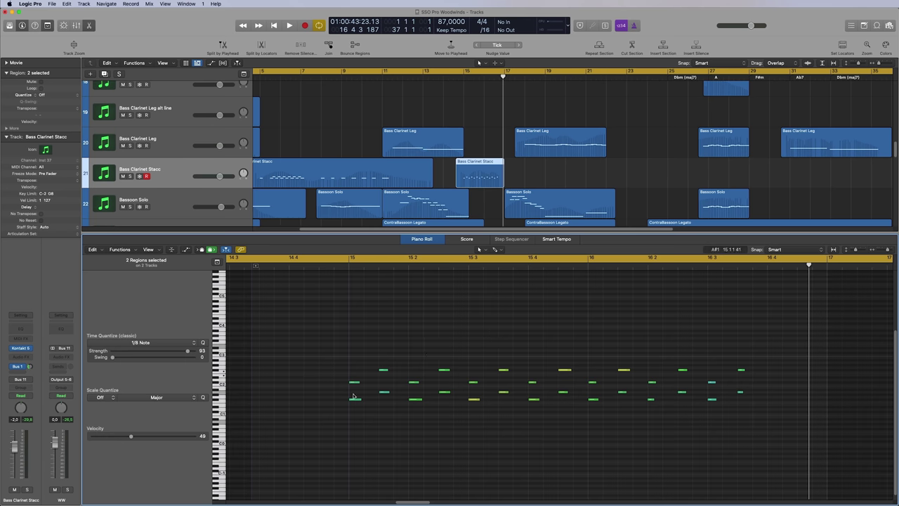
{"action": "left_click_drag", "start_coordinate": [352, 413], "coordinate": [354, 422]}
{"action": "key", "text": "e"}
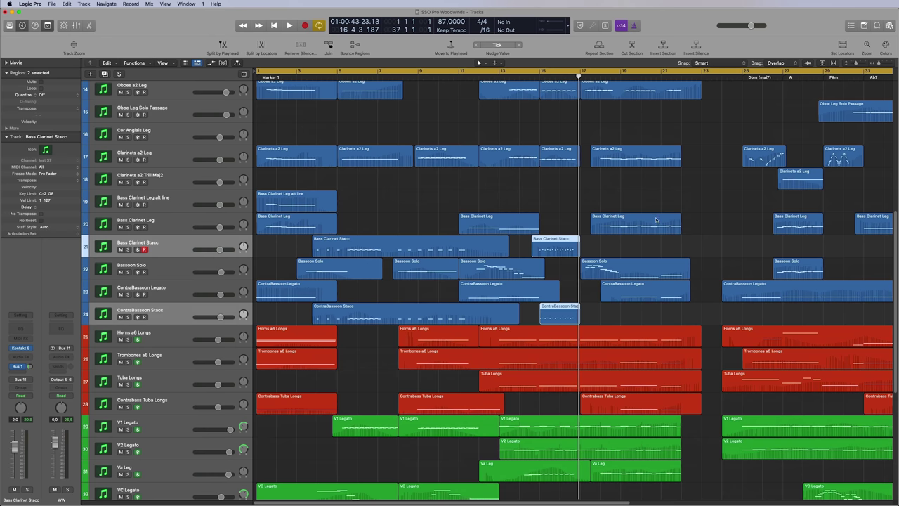
Look over the woodwind regions across the arrangement, from the ContraBassoon Stacc track up to the Piccolo Leg track.
{"action": "scroll", "coordinate": [656, 220], "scroll_direction": "up", "scroll_amount": 5}
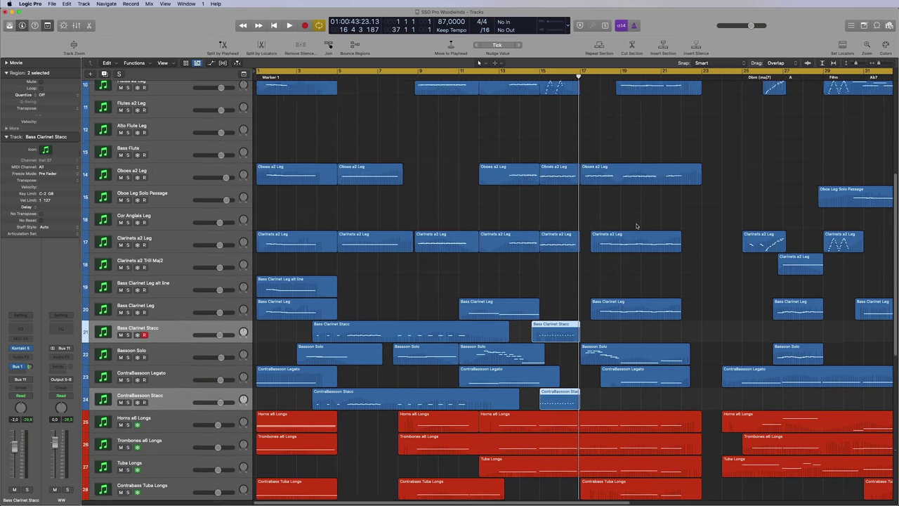
{"action": "scroll", "coordinate": [599, 214], "scroll_direction": "down", "scroll_amount": 2}
{"action": "scroll", "coordinate": [604, 211], "scroll_direction": "right", "scroll_amount": 5}
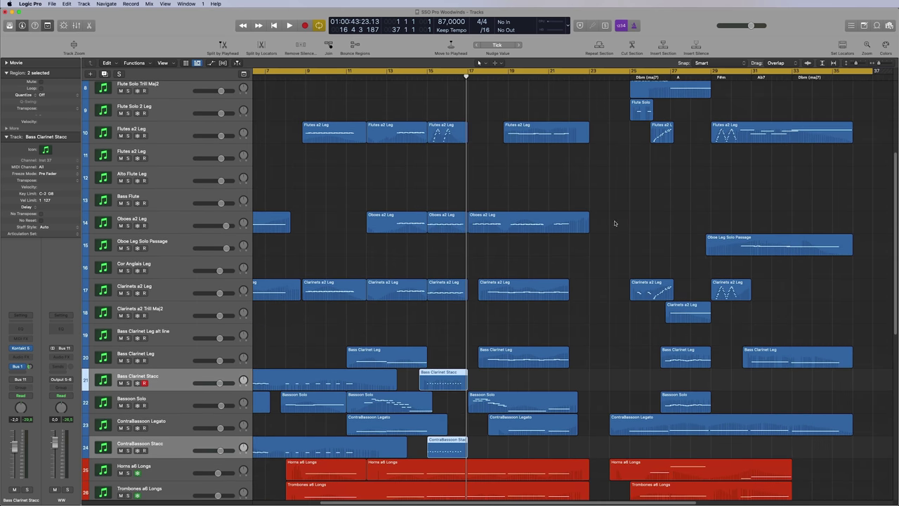
{"action": "scroll", "coordinate": [456, 335], "scroll_direction": "left", "scroll_amount": 1}
{"action": "left_click", "coordinate": [465, 393]}
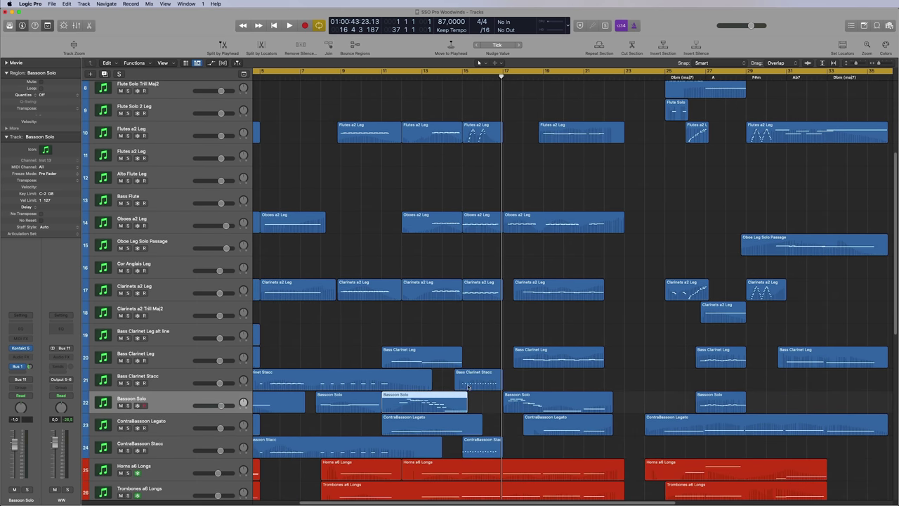
{"action": "key", "text": "ctrl+s"}
{"action": "key", "text": "ctrl+s"}
{"action": "scroll", "coordinate": [379, 198], "scroll_direction": "up", "scroll_amount": 4}
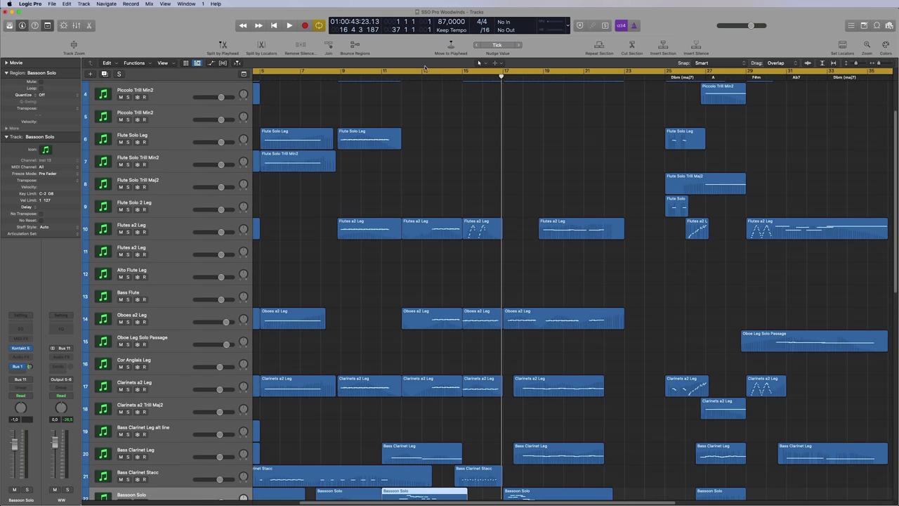
{"action": "scroll", "coordinate": [391, 207], "scroll_direction": "left", "scroll_amount": 3}
{"action": "scroll", "coordinate": [411, 217], "scroll_direction": "up", "scroll_amount": 3}
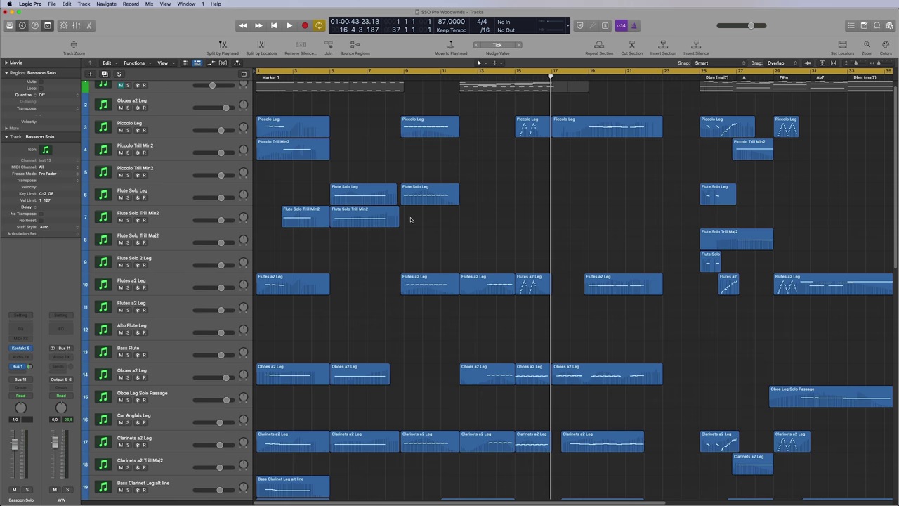
{"action": "scroll", "coordinate": [473, 212], "scroll_direction": "left", "scroll_amount": 1}
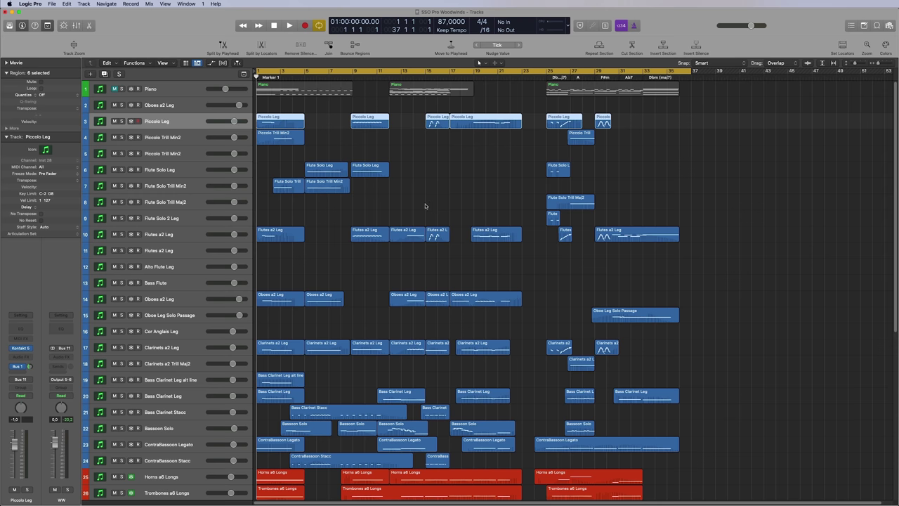
Solo all regions on the Piccolo Leg through ContraBassoon Legato tracks and play their opening from bar 1, following the notes in the Piano Roll.
{"action": "scroll", "coordinate": [302, 190], "scroll_direction": "up", "scroll_amount": 5}
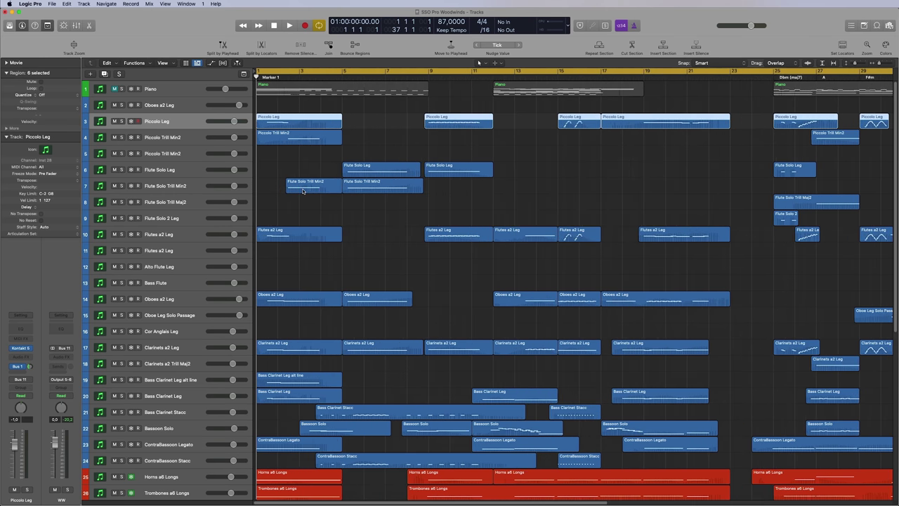
{"action": "scroll", "coordinate": [303, 191], "scroll_direction": "down", "scroll_amount": 1}
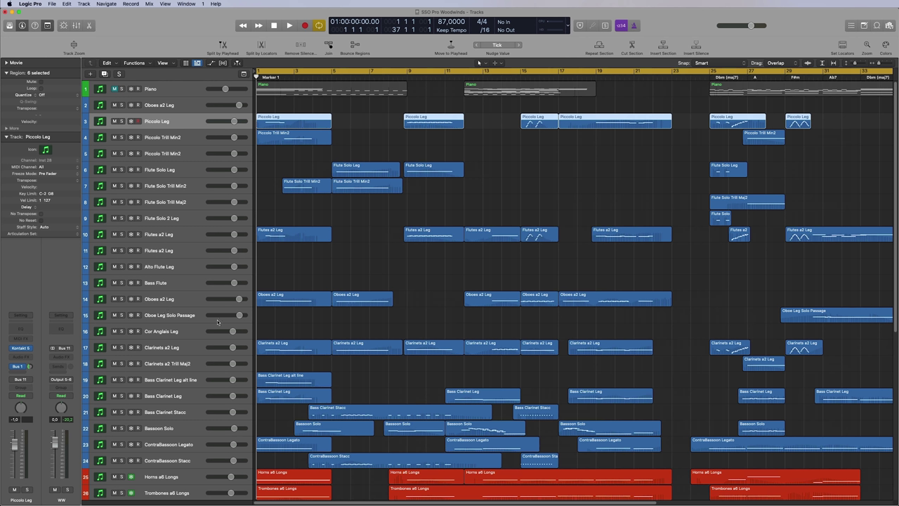
{"action": "left_click", "coordinate": [201, 439], "text": "shift"}
{"action": "key", "text": "ctrl+s"}
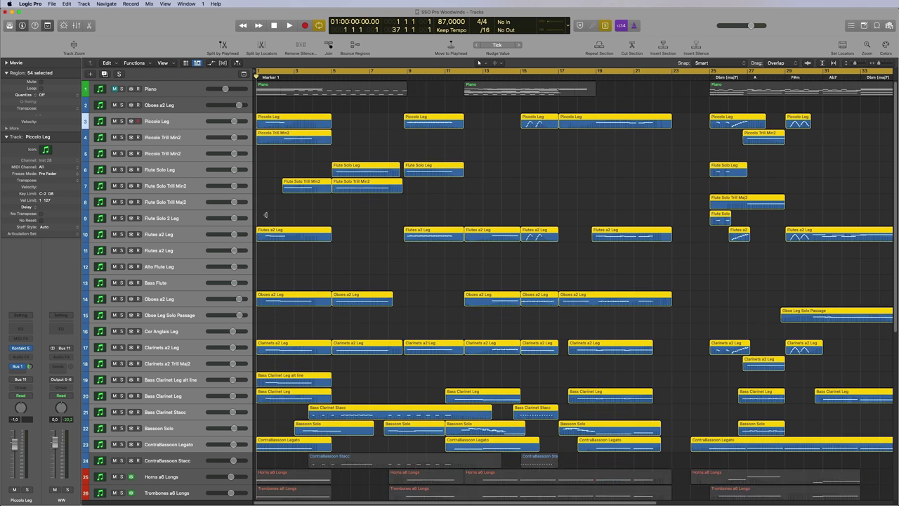
{"action": "key", "text": "p"}
{"action": "key", "text": "space"}
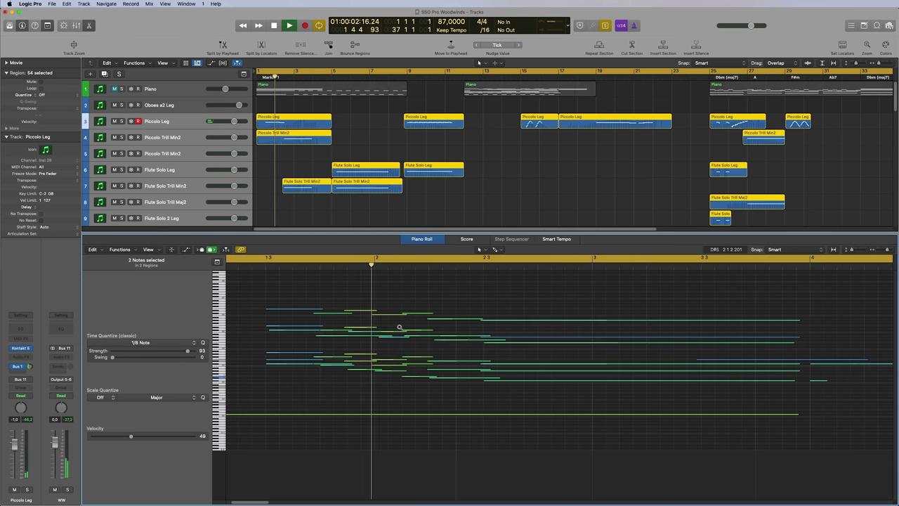
{"action": "key", "text": "super+Down"}
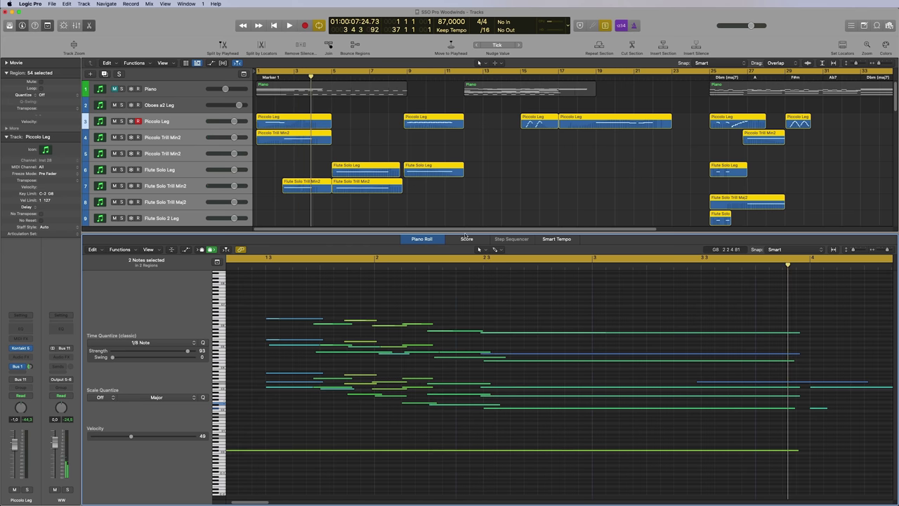
{"action": "key", "text": "p"}
Turn solo off, mute the Bass Clarinet Leg alt line track, and increase the track height.
{"action": "left_click", "coordinate": [282, 318]}
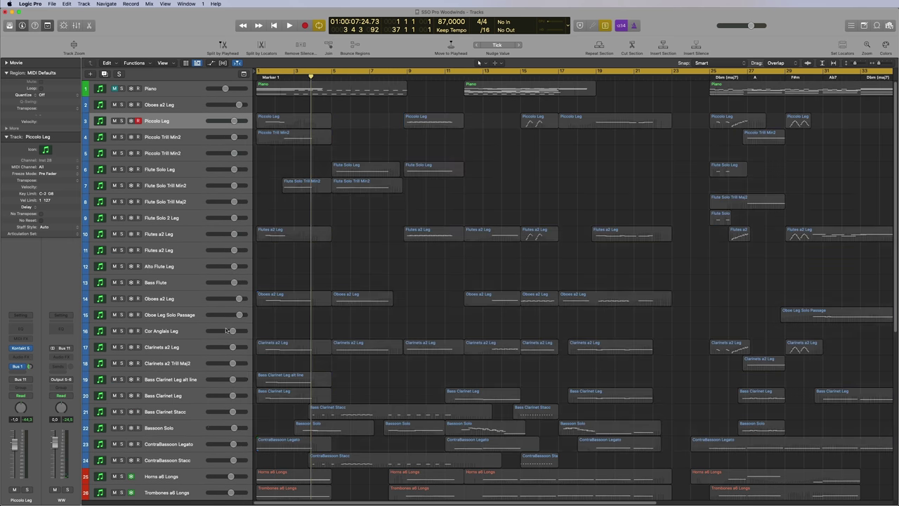
{"action": "key", "text": "ctrl+s"}
{"action": "left_click", "coordinate": [188, 385]}
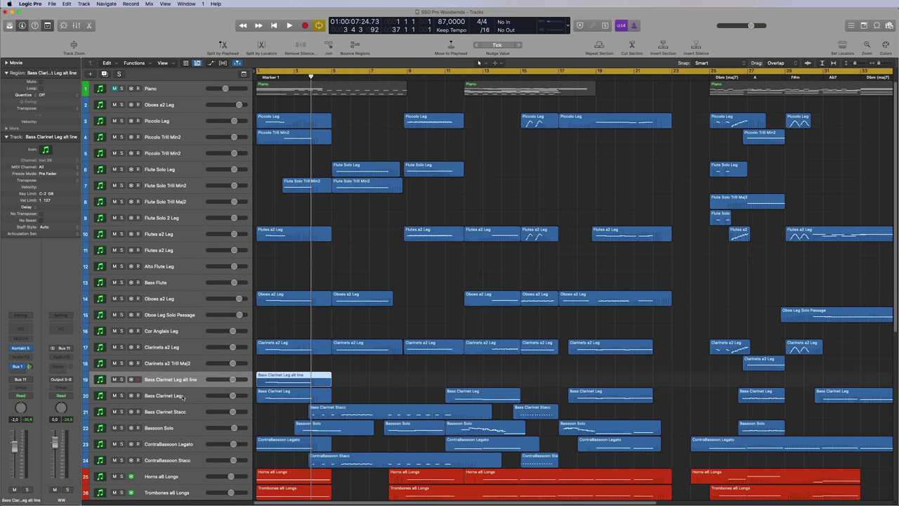
{"action": "left_click", "coordinate": [182, 396], "text": "shift"}
{"action": "left_click", "coordinate": [183, 381]}
{"action": "left_click", "coordinate": [115, 379]}
{"action": "key", "text": "super+Down"}
{"action": "key", "text": "super+Down"}
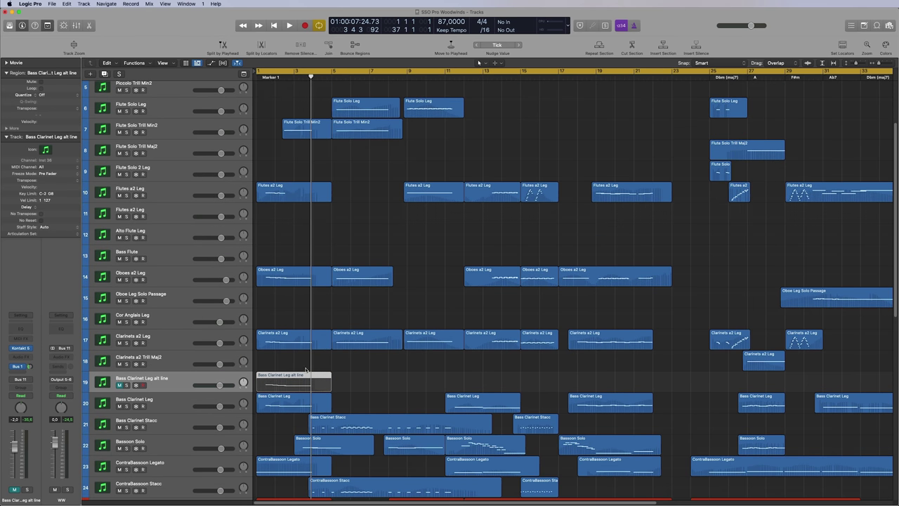
Solo the Bass Clarinet Leg track's regions and play their opening to about bar 3 with the Piano Roll open.
{"action": "left_click", "coordinate": [188, 411]}
{"action": "key", "text": "p"}
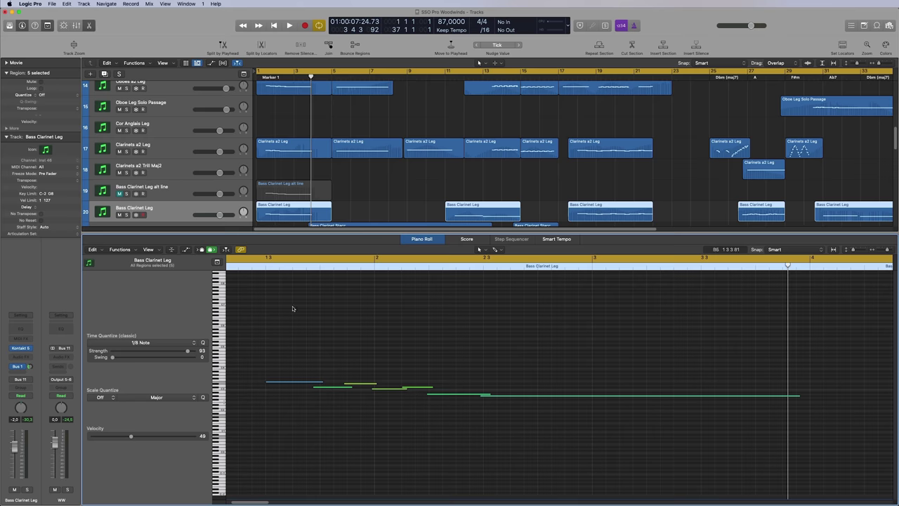
{"action": "left_click", "coordinate": [264, 265]}
{"action": "key", "text": "space"}
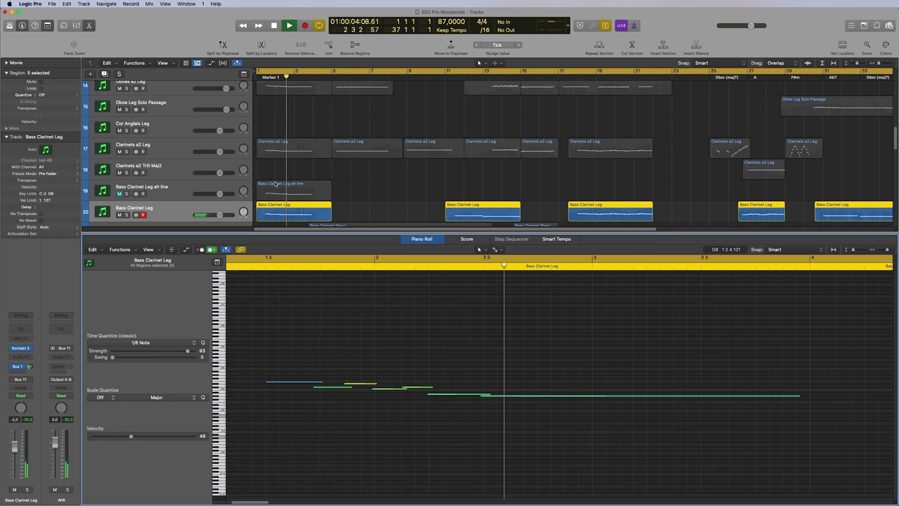
{"action": "key", "text": "space"}
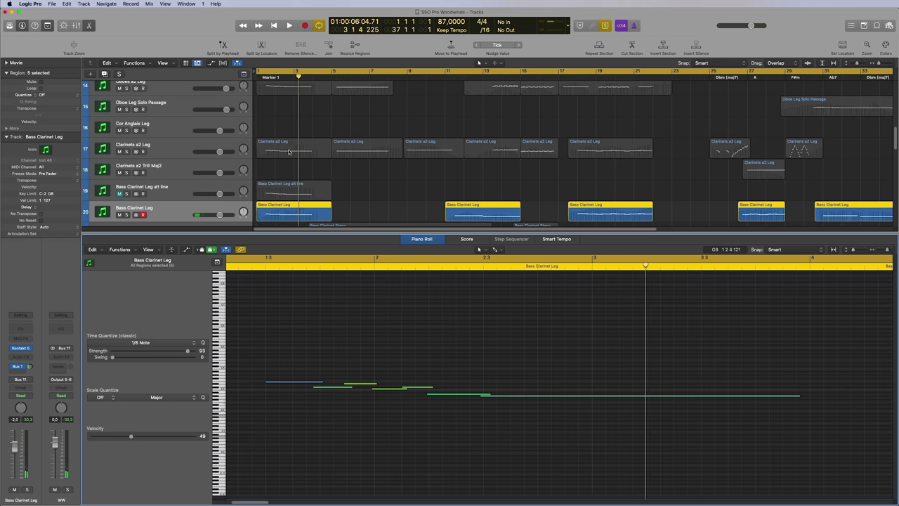
Add the first Clarinets a2 Leg region to the soloed bass clarinet and play both from the opening to about bar 3.
{"action": "left_click", "coordinate": [283, 150], "text": "shift"}
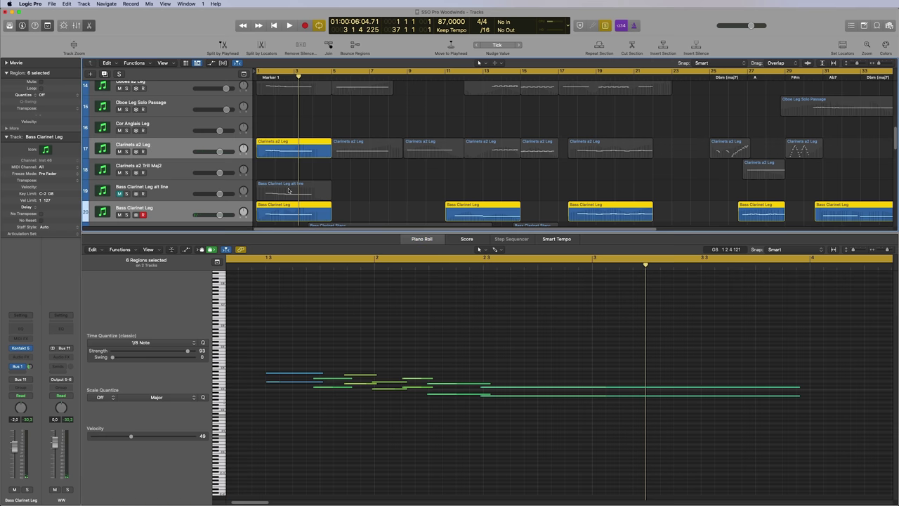
{"action": "double_click", "coordinate": [248, 264]}
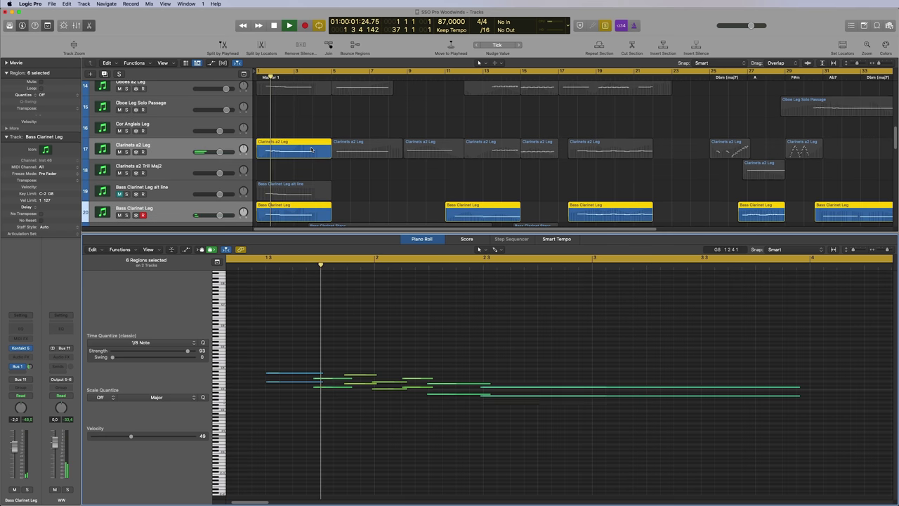
{"action": "scroll", "coordinate": [311, 150], "scroll_direction": "up", "scroll_amount": 5}
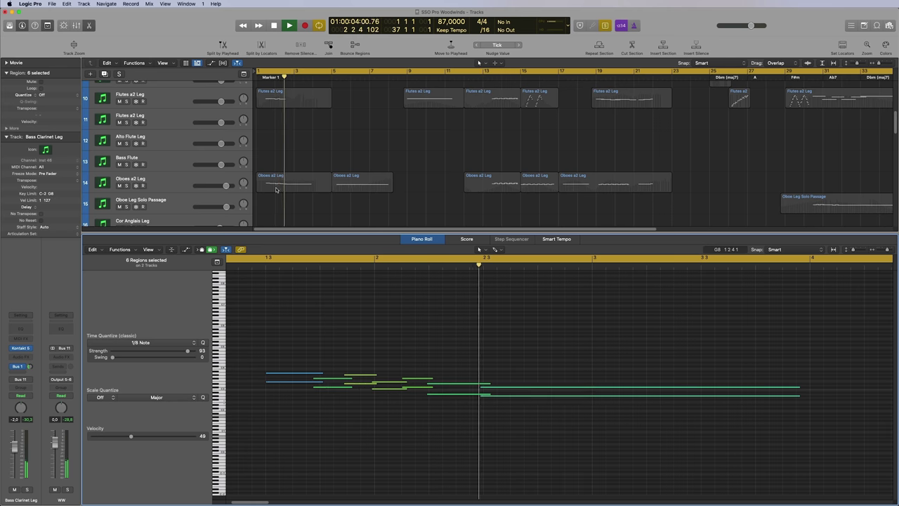
{"action": "key", "text": "space"}
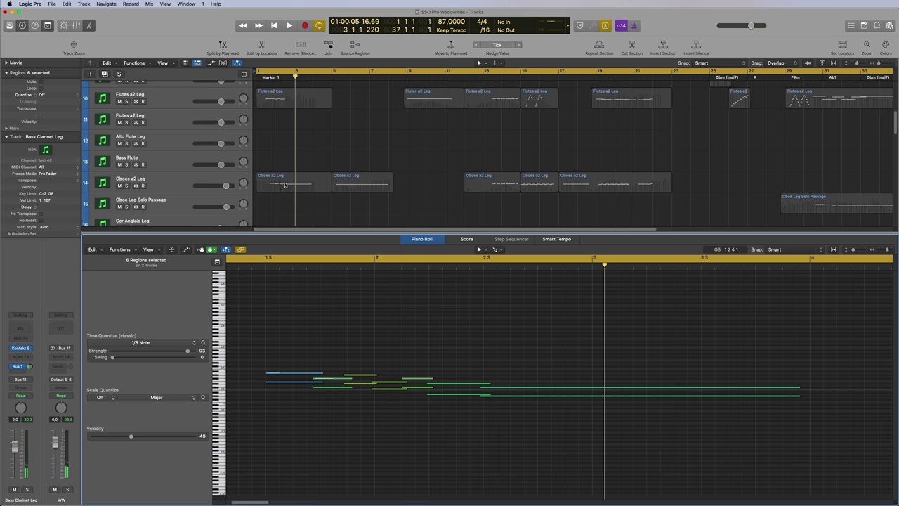
Add the first Oboes a2 Leg region to the soloed clarinet regions and play the opening to just after bar 3.
{"action": "left_click", "coordinate": [281, 186], "text": "shift"}
{"action": "key", "text": "space"}
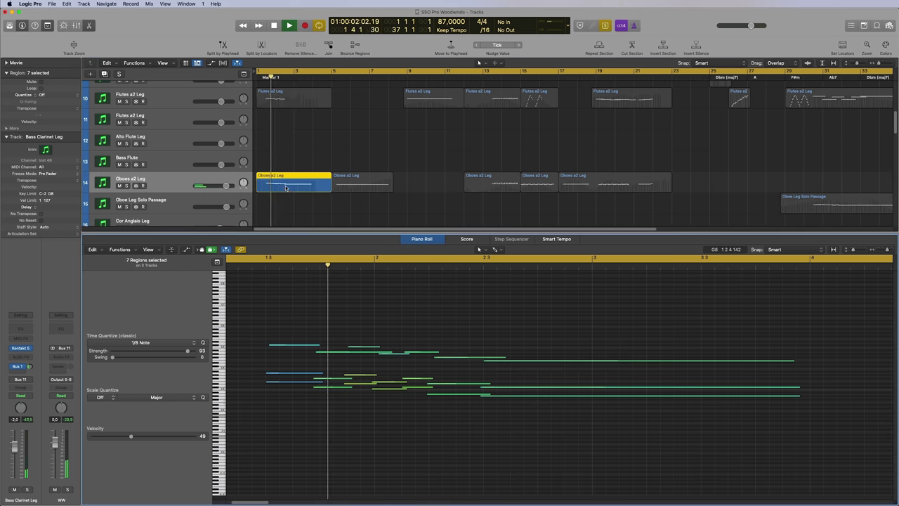
{"action": "scroll", "coordinate": [299, 170], "scroll_direction": "up", "scroll_amount": 3}
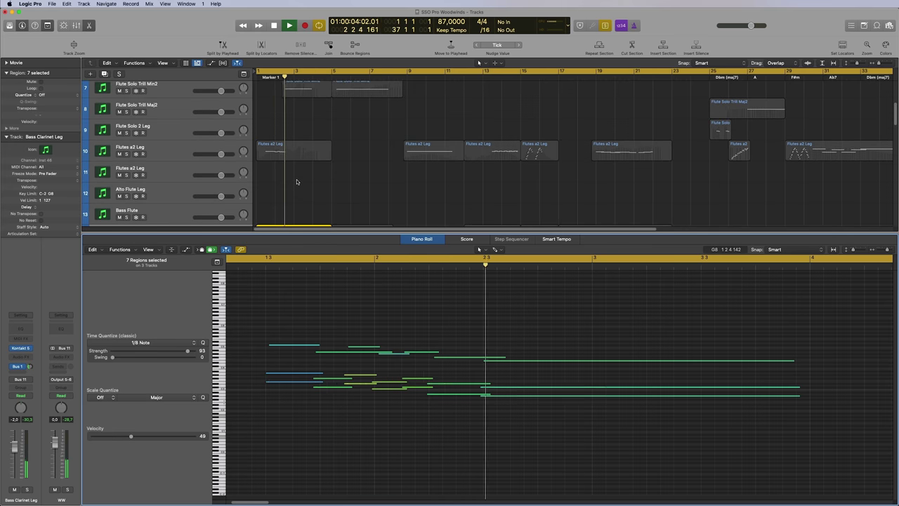
{"action": "scroll", "coordinate": [299, 171], "scroll_direction": "down", "scroll_amount": 1}
{"action": "key", "text": "space"}
Add the first Flutes a2 Leg and Flute Solo Trill Min2 regions to the soloed selection and play the opening to about bar 3.
{"action": "left_click", "coordinate": [278, 154], "text": "shift"}
{"action": "scroll", "coordinate": [283, 163], "scroll_direction": "up", "scroll_amount": 1}
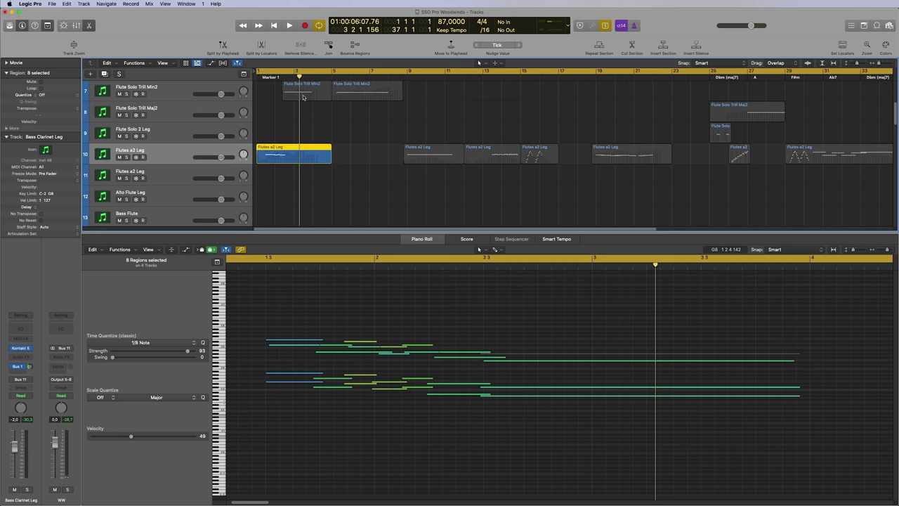
{"action": "left_click", "coordinate": [303, 98], "text": "shift"}
{"action": "left_click", "coordinate": [251, 257]}
{"action": "key", "text": "space"}
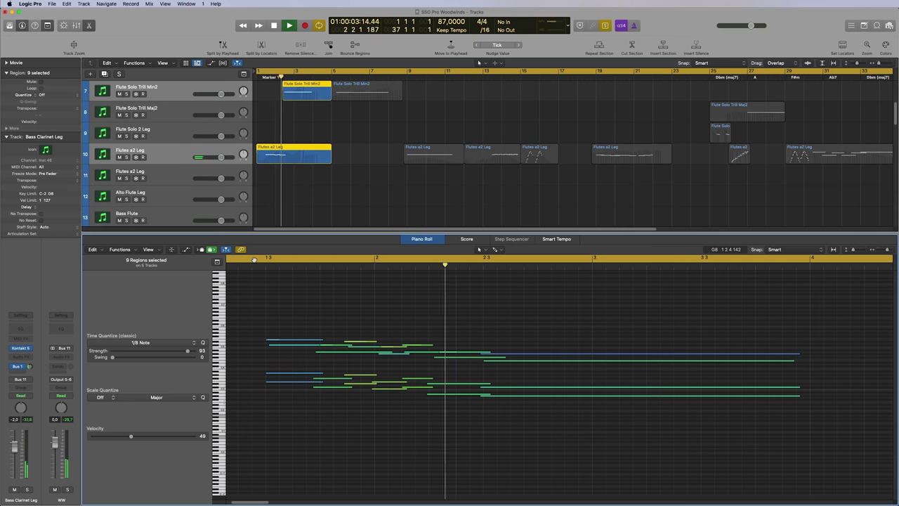
{"action": "scroll", "coordinate": [267, 202], "scroll_direction": "up", "scroll_amount": 4}
{"action": "scroll", "coordinate": [269, 193], "scroll_direction": "up", "scroll_amount": 5}
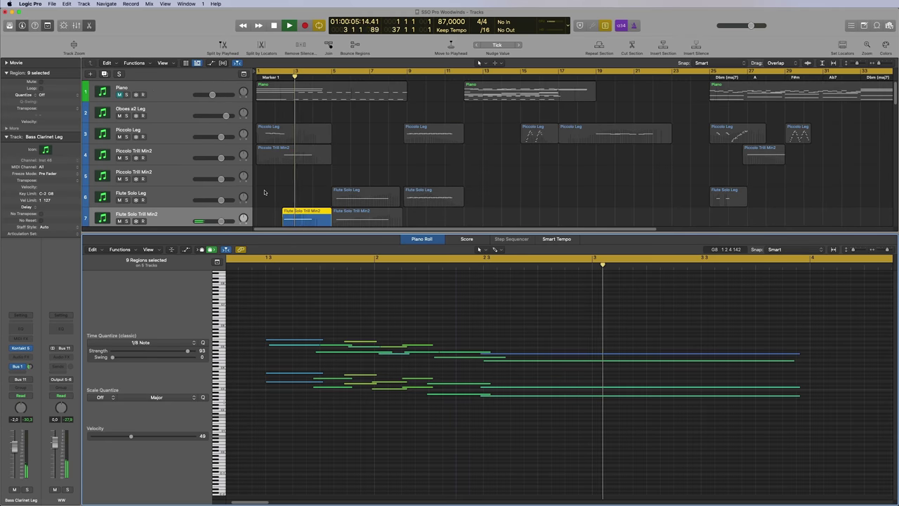
{"action": "key", "text": "space"}
Add the first Piccolo Leg and Piccolo Trill Min2 regions, play the soloed opening to about bar 4, and close the Piano Roll.
{"action": "left_click_drag", "start_coordinate": [274, 168], "coordinate": [278, 128]}
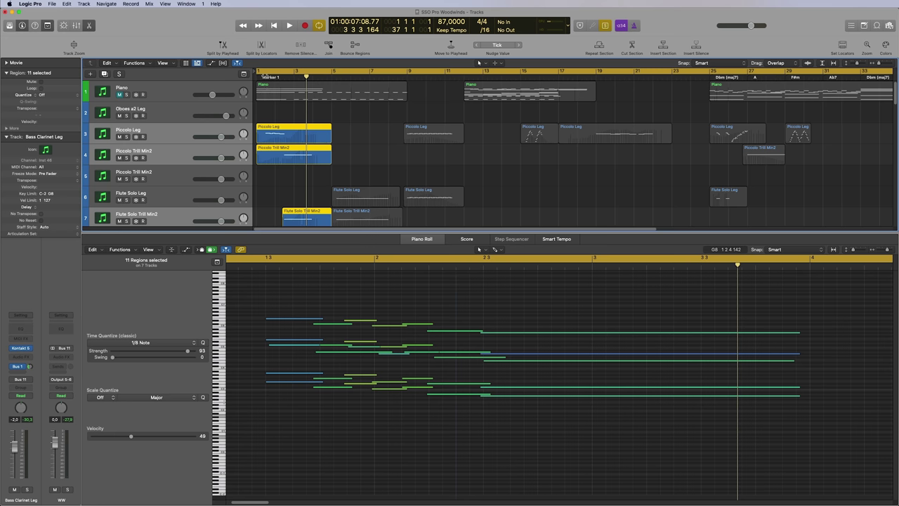
{"action": "double_click", "coordinate": [264, 76]}
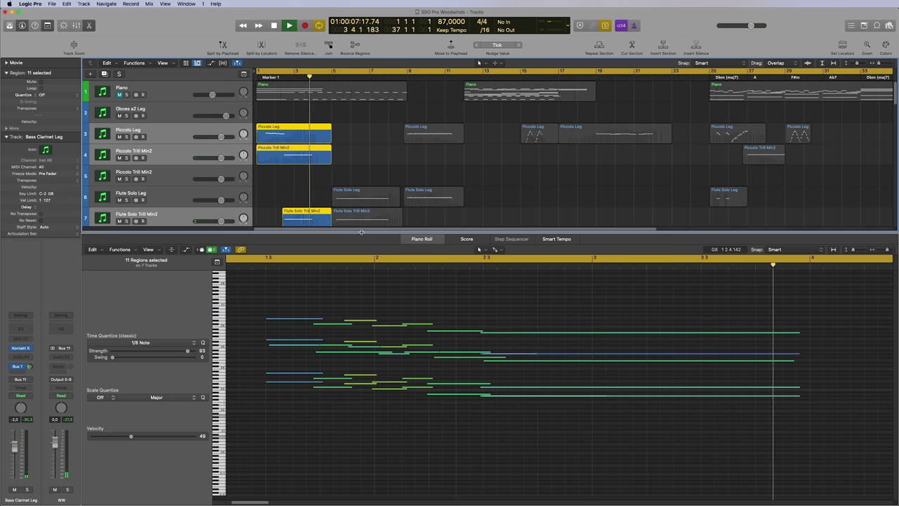
{"action": "key", "text": "space"}
{"action": "key", "text": "e"}
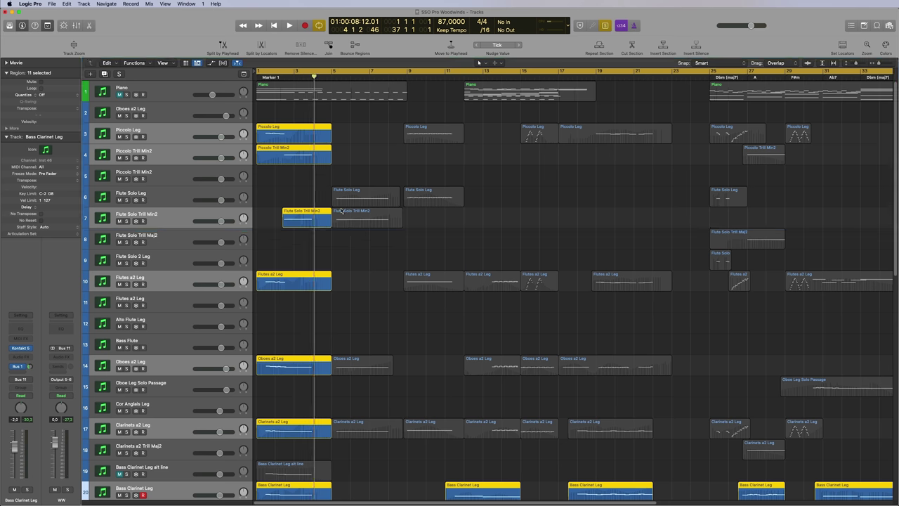
Solo only the Flute Solo Leg, Flute Solo Trill Min2, Oboes a2 Leg and Clarinets a2 Leg regions at bar 5 and play them.
{"action": "key", "text": "ctrl+s"}
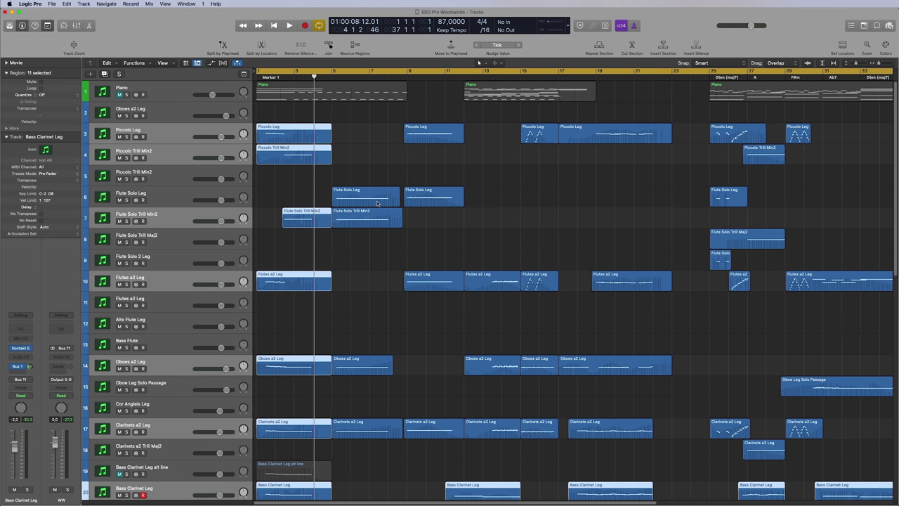
{"action": "left_click_drag", "start_coordinate": [365, 175], "coordinate": [363, 429]}
{"action": "key", "text": "ctrl+s"}
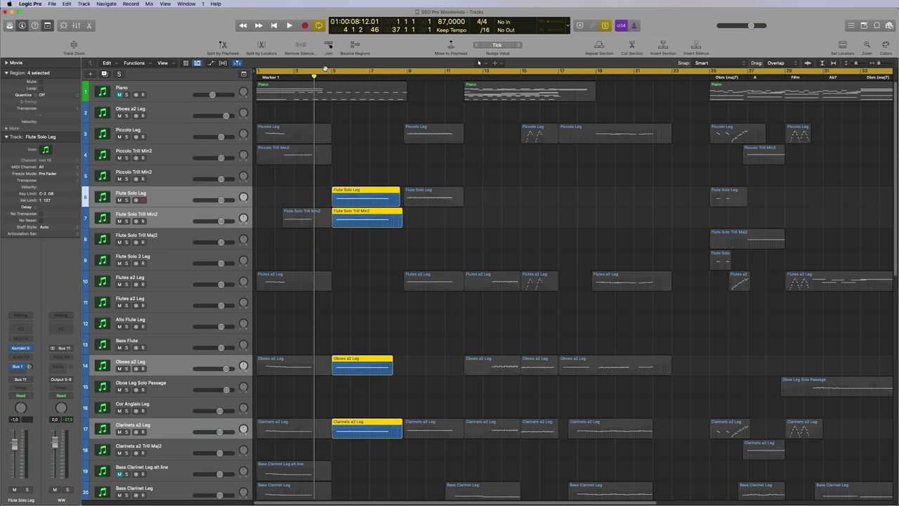
{"action": "key", "text": "shift+space"}
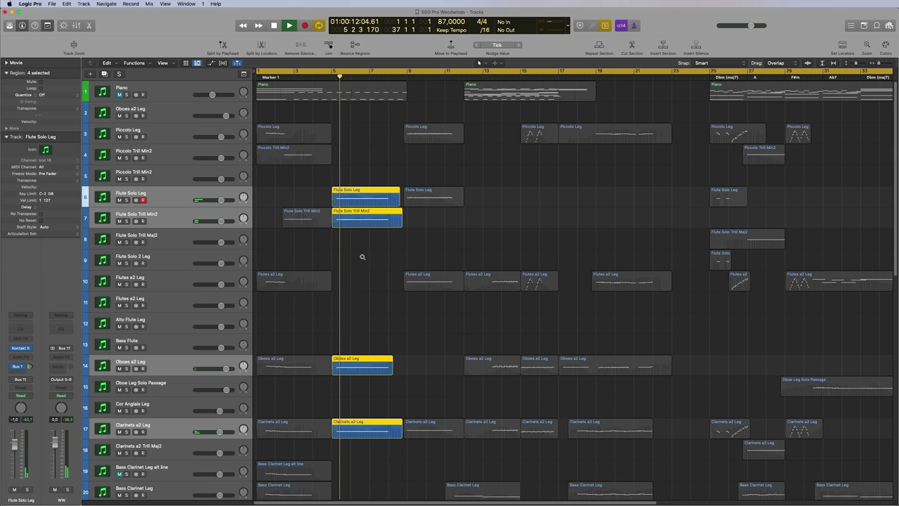
{"action": "scroll", "coordinate": [361, 257], "scroll_direction": "left", "scroll_amount": 1}
{"action": "scroll", "coordinate": [342, 253], "scroll_direction": "left", "scroll_amount": 1}
{"action": "scroll", "coordinate": [341, 323], "scroll_direction": "down", "scroll_amount": 3}
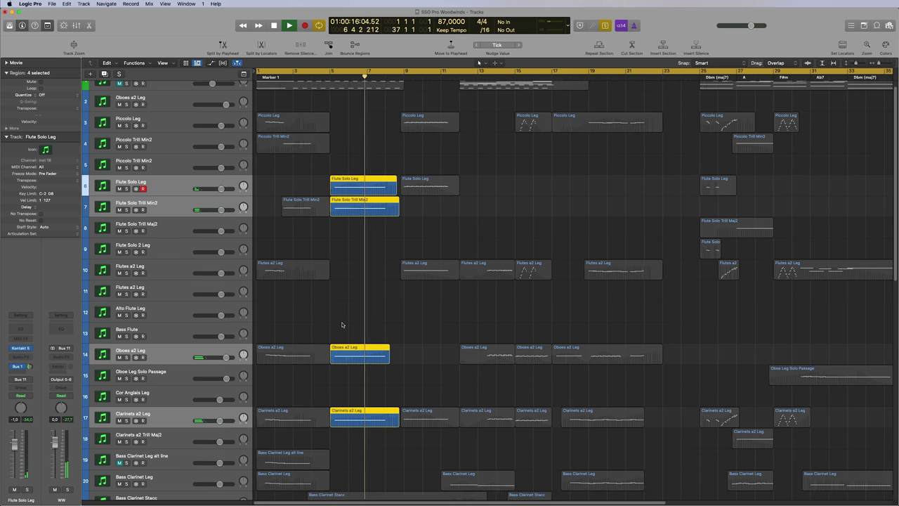